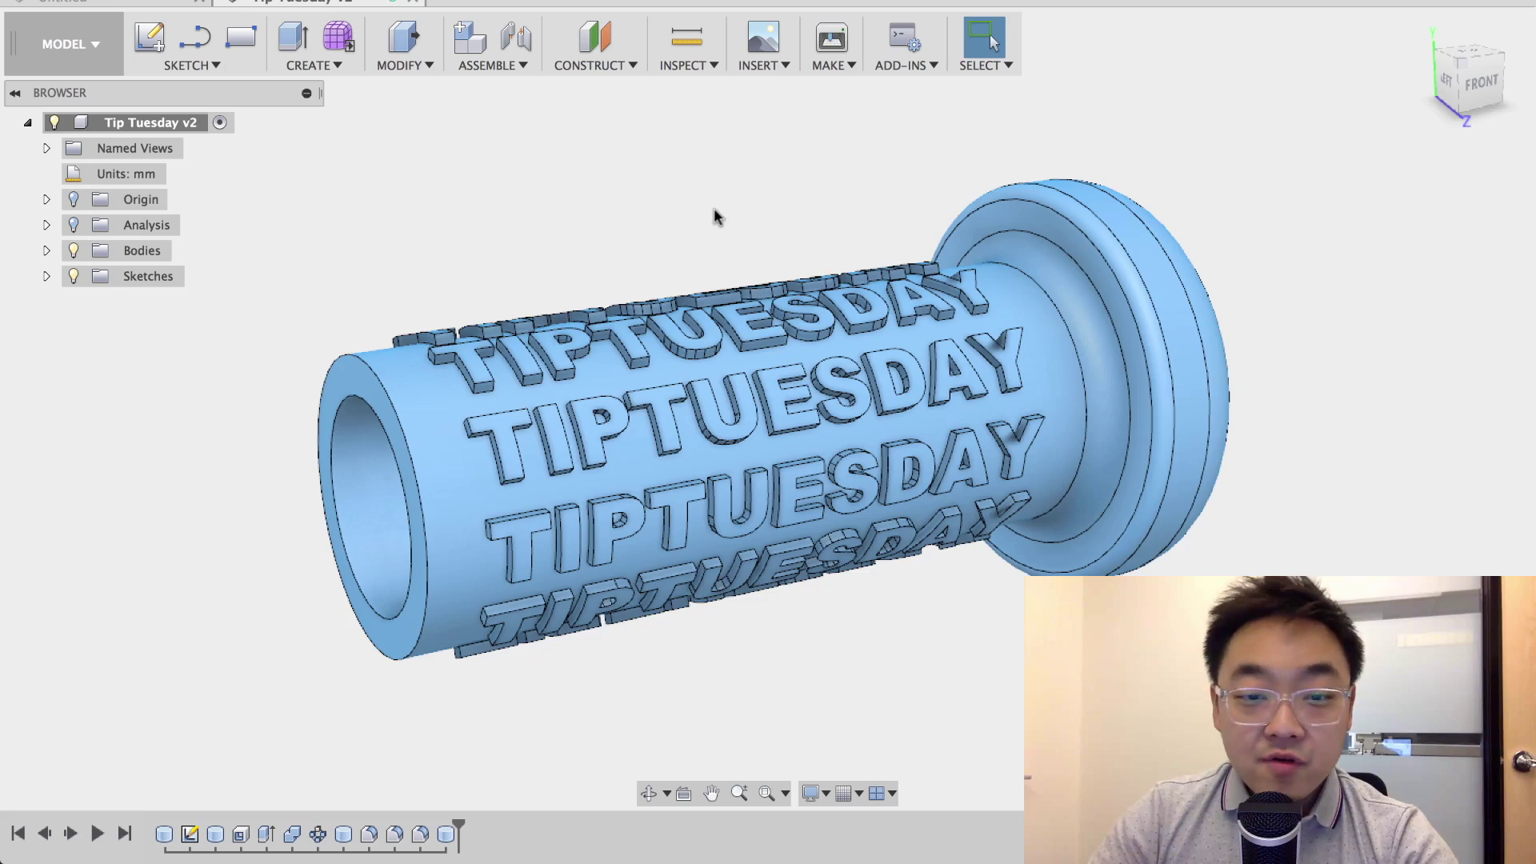
# Switch from the Tip Tuesday example to the unsaved design containing the plain grip.
pyautogui.keyDown('shift'); pyautogui.moveTo(715, 216); pyautogui.dragTo(676, 193, button='middle'); pyautogui.keyUp('shift')
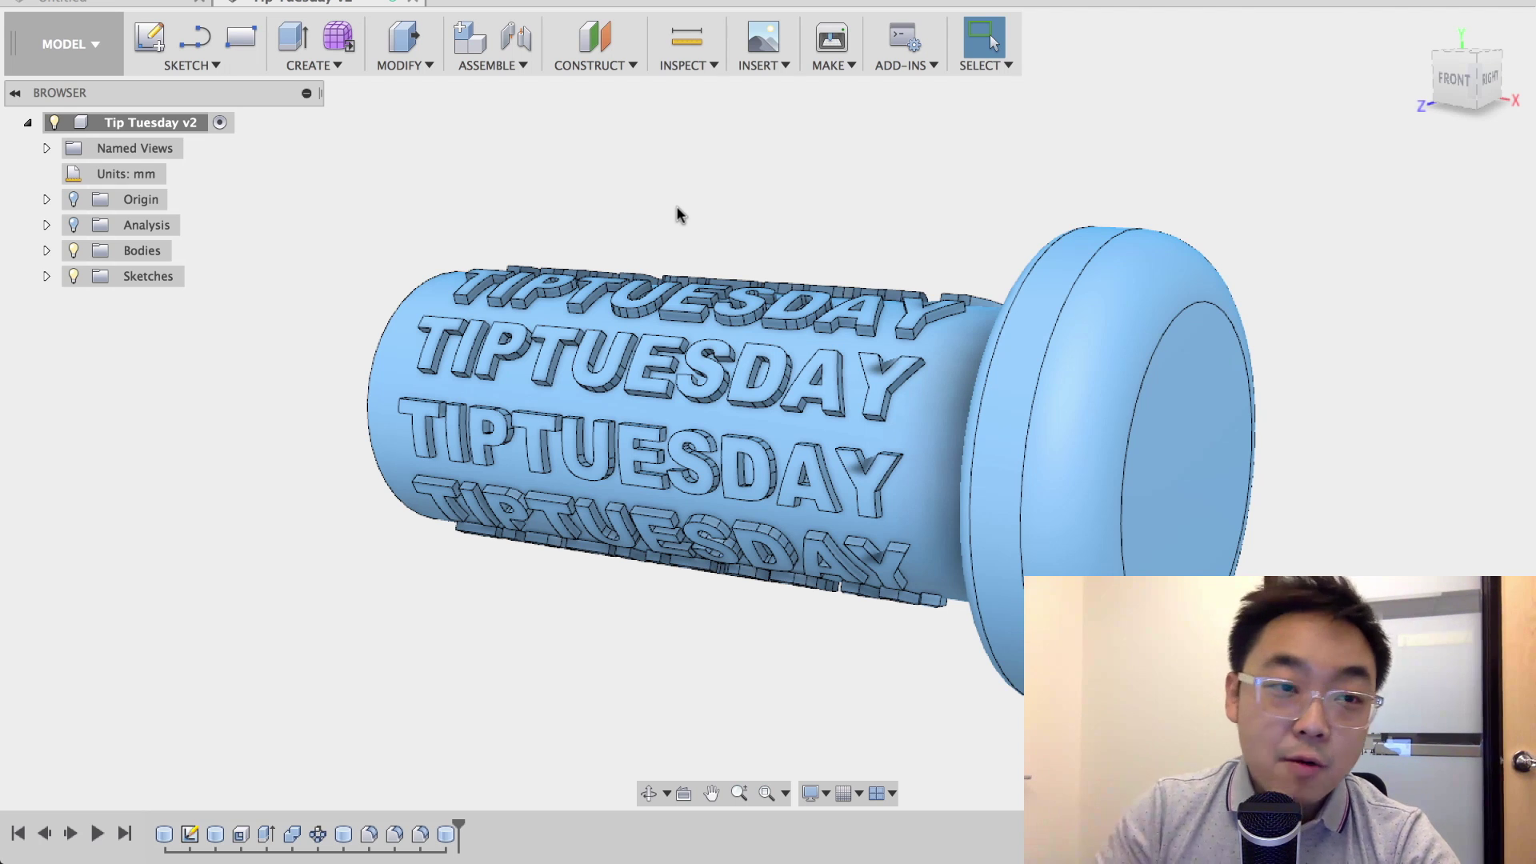
pyautogui.click(136, 4)
pyautogui.keyDown('shift'); pyautogui.moveTo(1025, 192); pyautogui.dragTo(1034, 209, button='middle'); pyautogui.keyUp('shift')
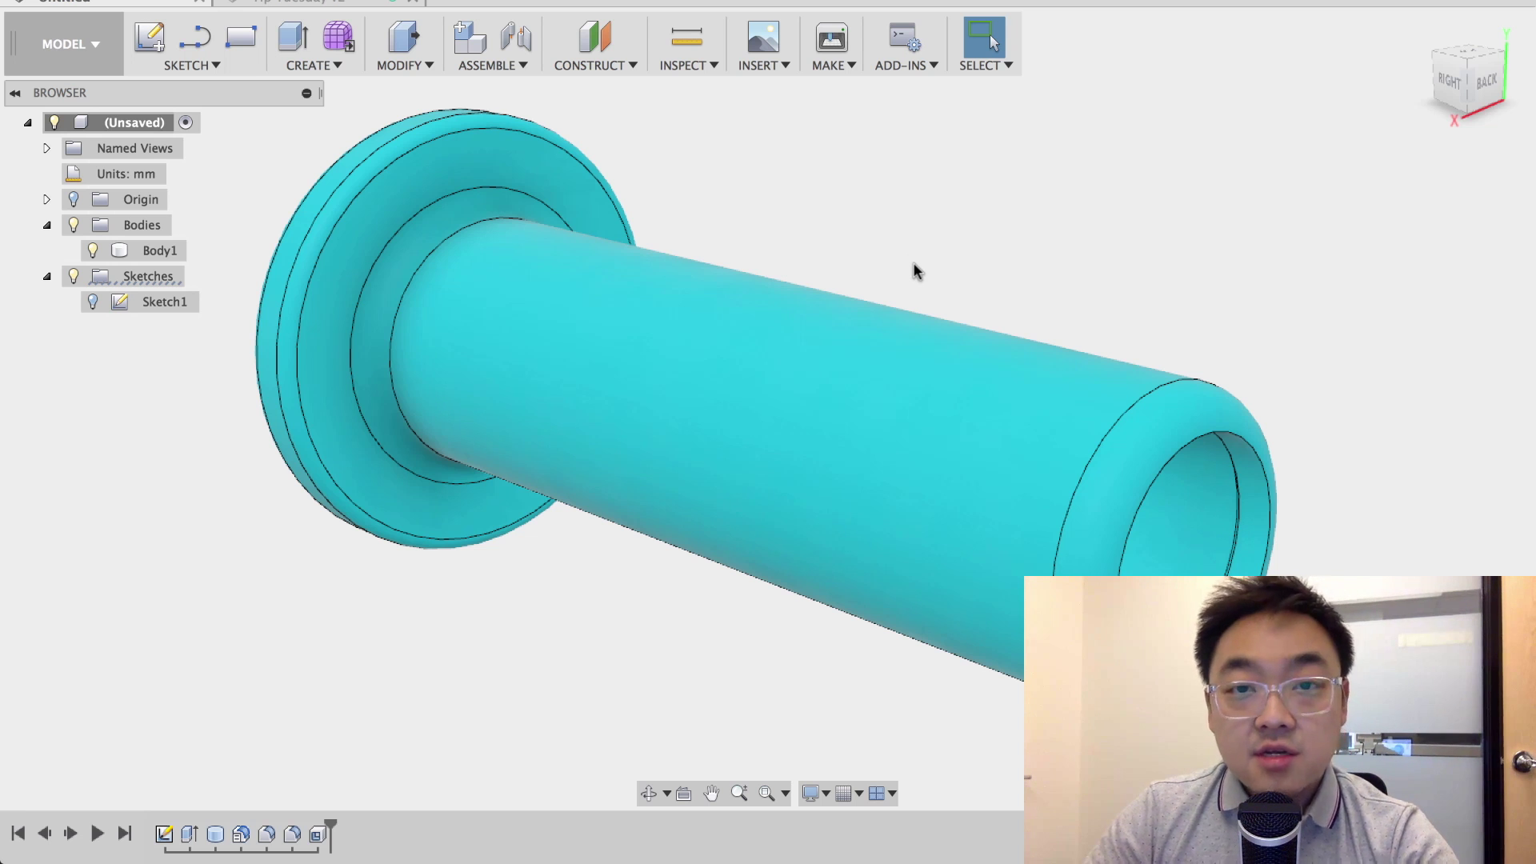
pyautogui.keyDown('shift'); pyautogui.moveTo(1127, 310); pyautogui.dragTo(1050, 272, button='middle'); pyautogui.keyUp('shift')
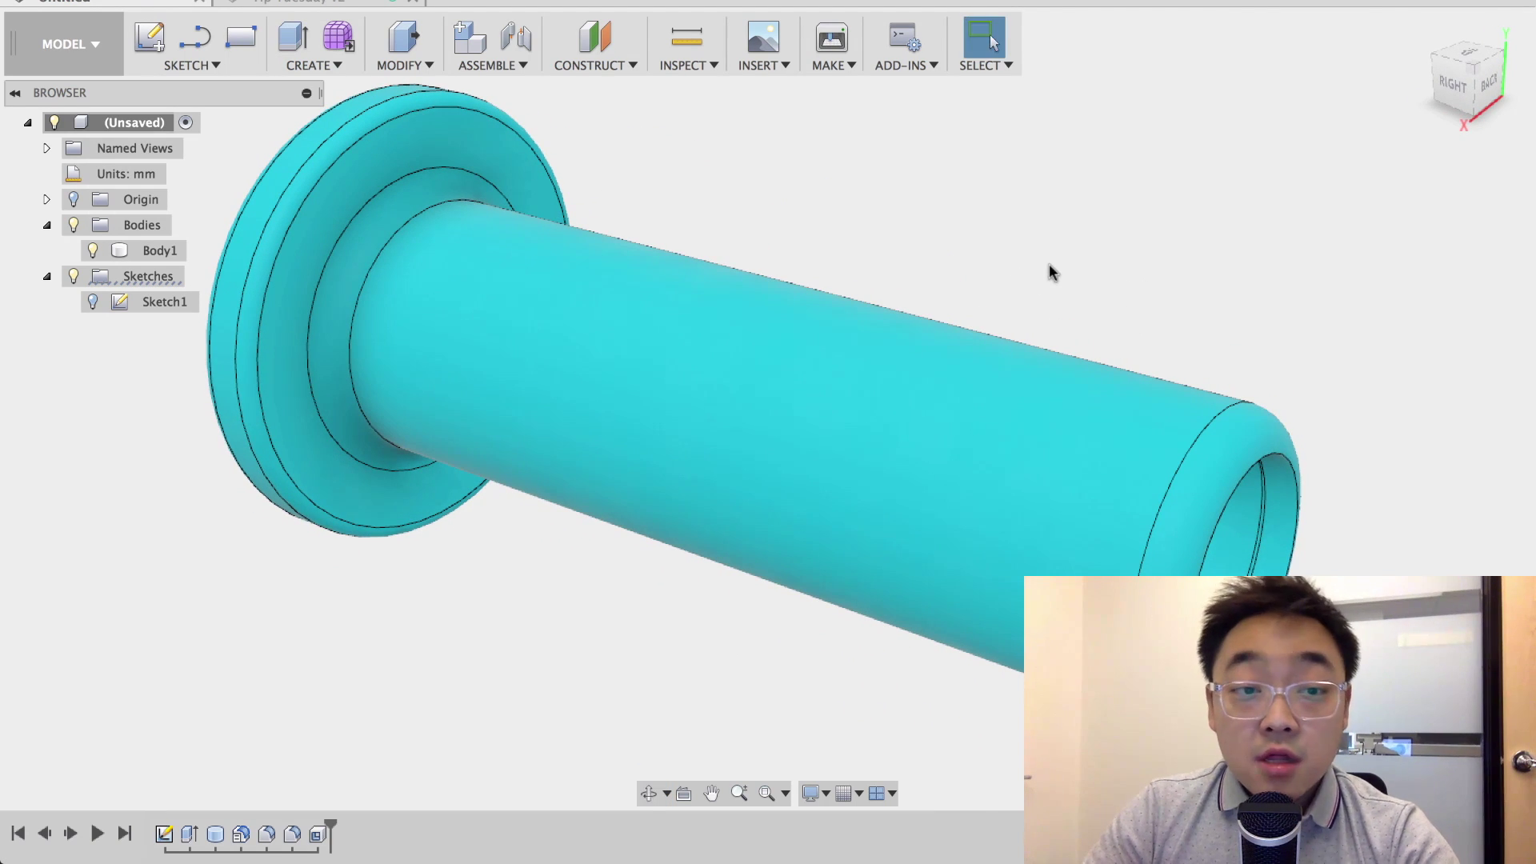
# Start a sketch text on the vertical origin plane along the grip's axis and place it on the shaft near the flange.
pyautogui.click(240, 67)
pyautogui.click(246, 342)
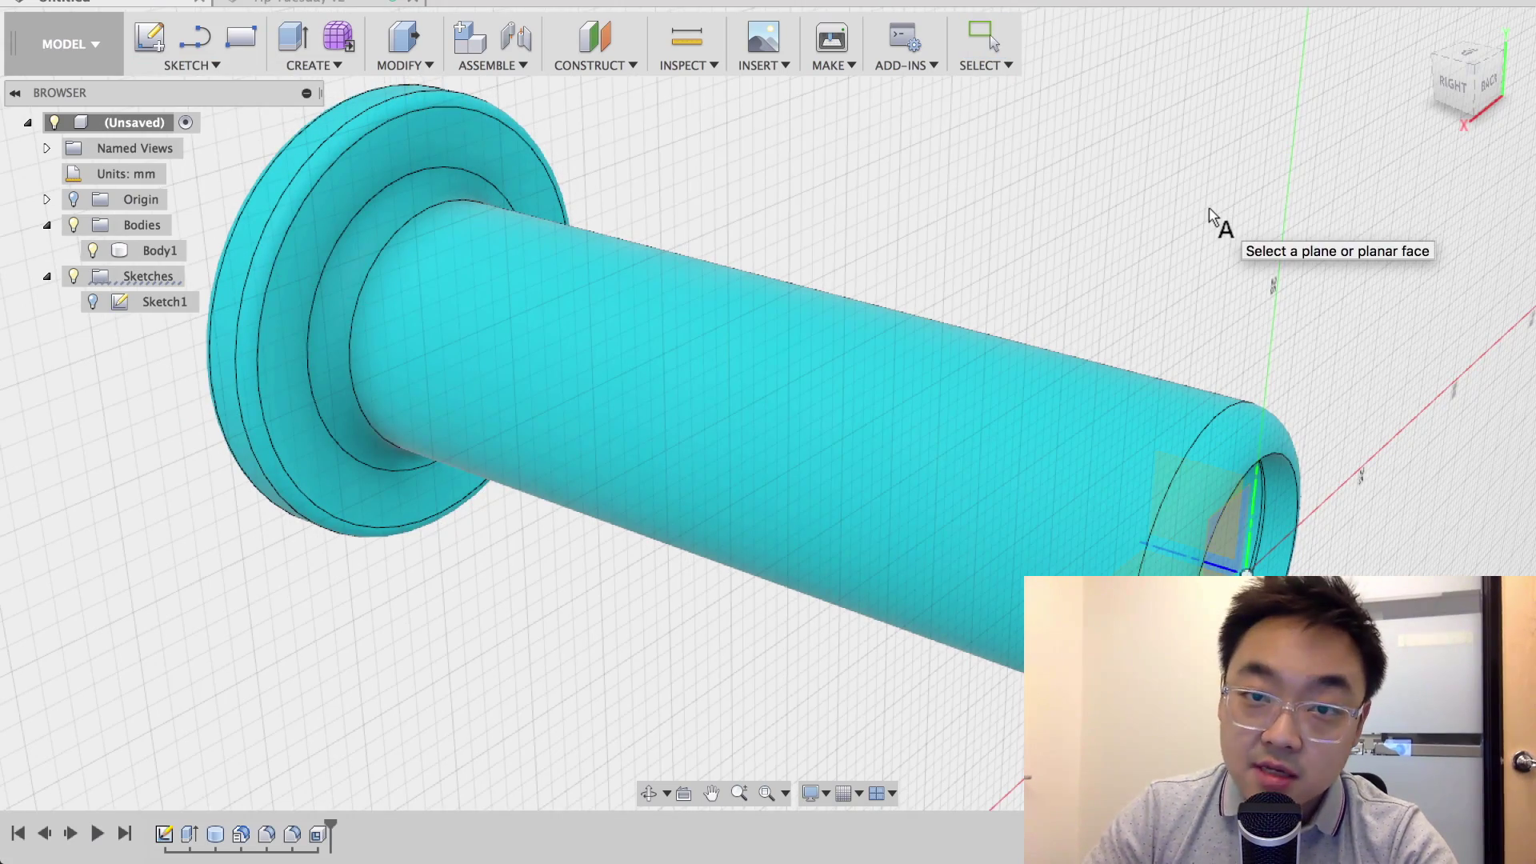
pyautogui.keyDown('shift'); pyautogui.moveTo(1210, 217); pyautogui.dragTo(1117, 290, button='middle'); pyautogui.keyUp('shift')
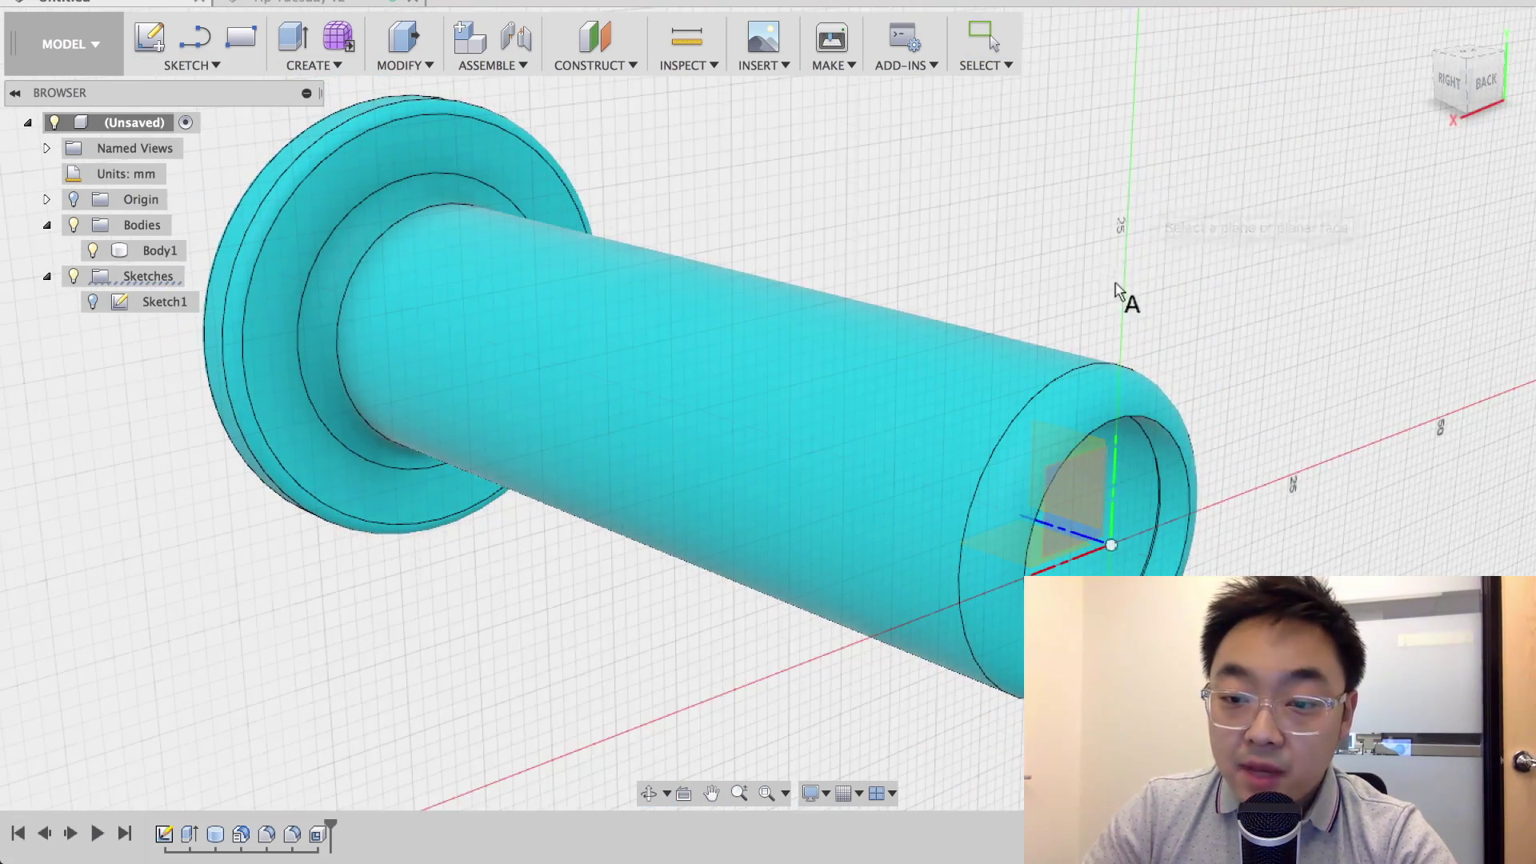
pyautogui.click(1096, 442)
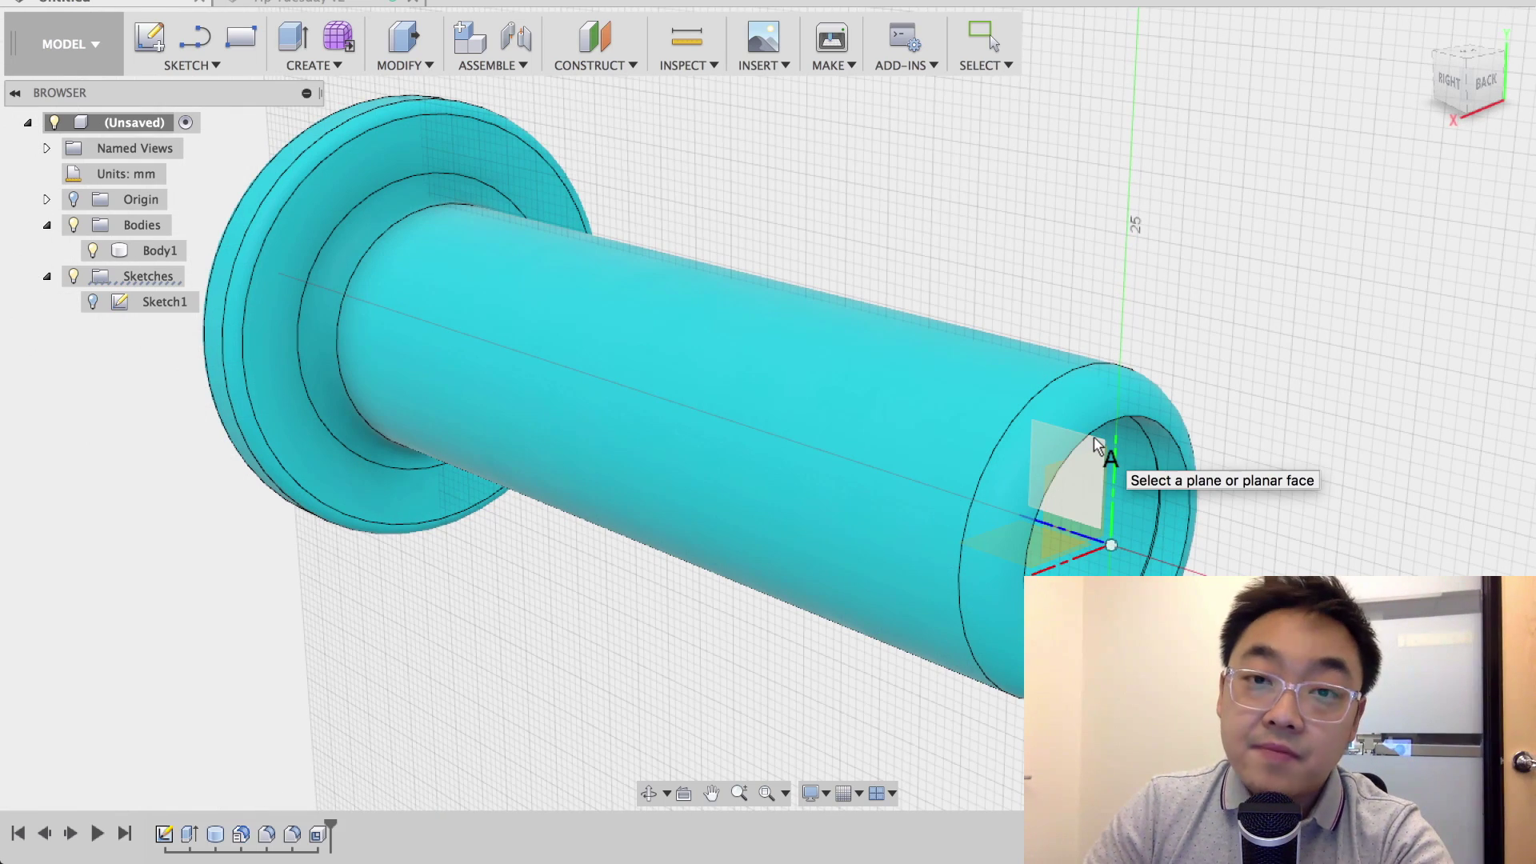
pyautogui.click(1098, 445)
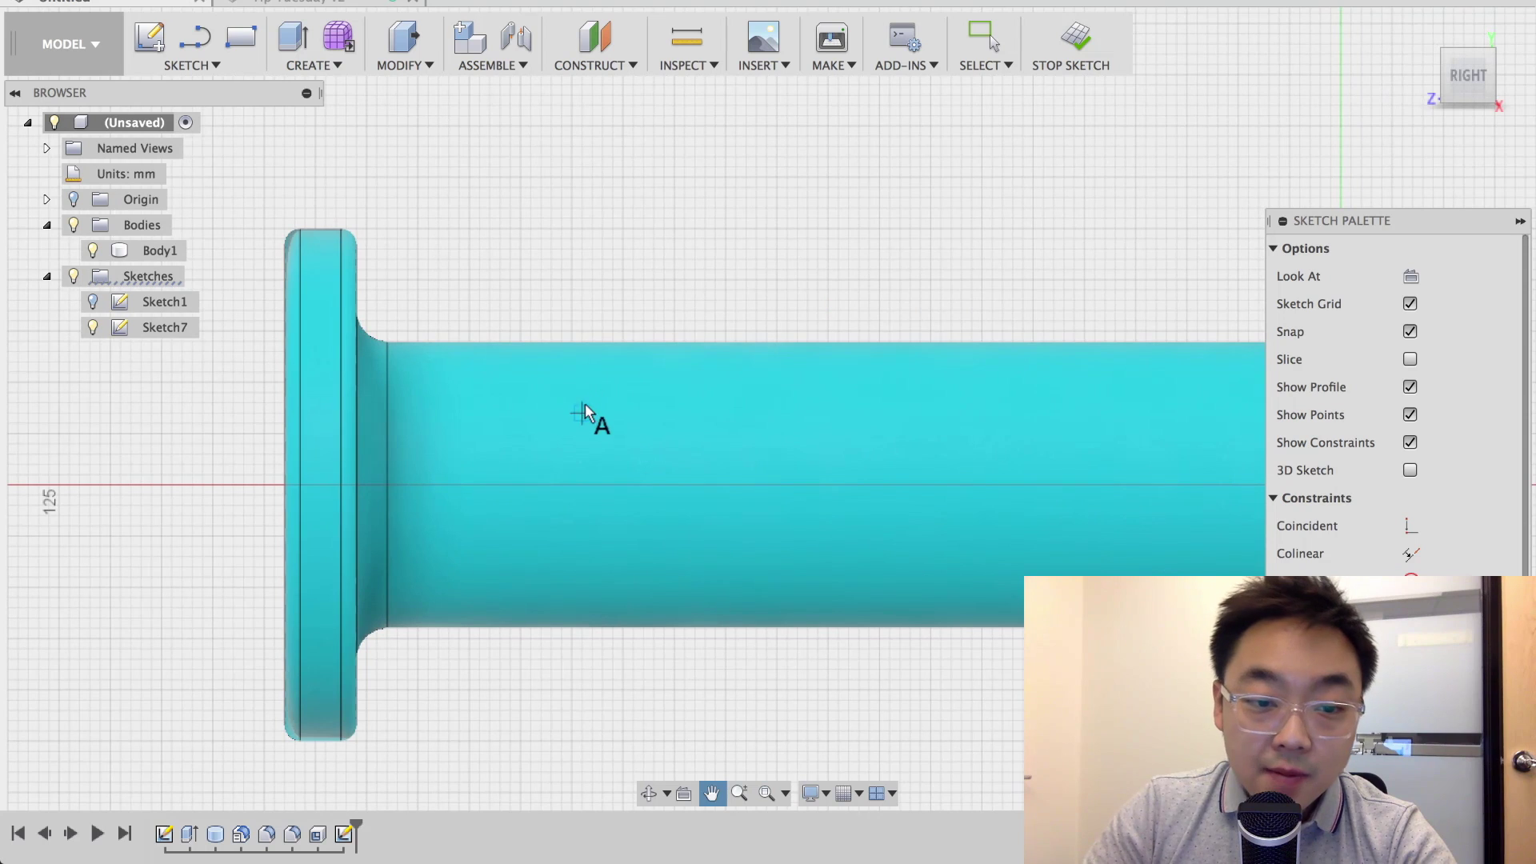
pyautogui.click(352, 320)
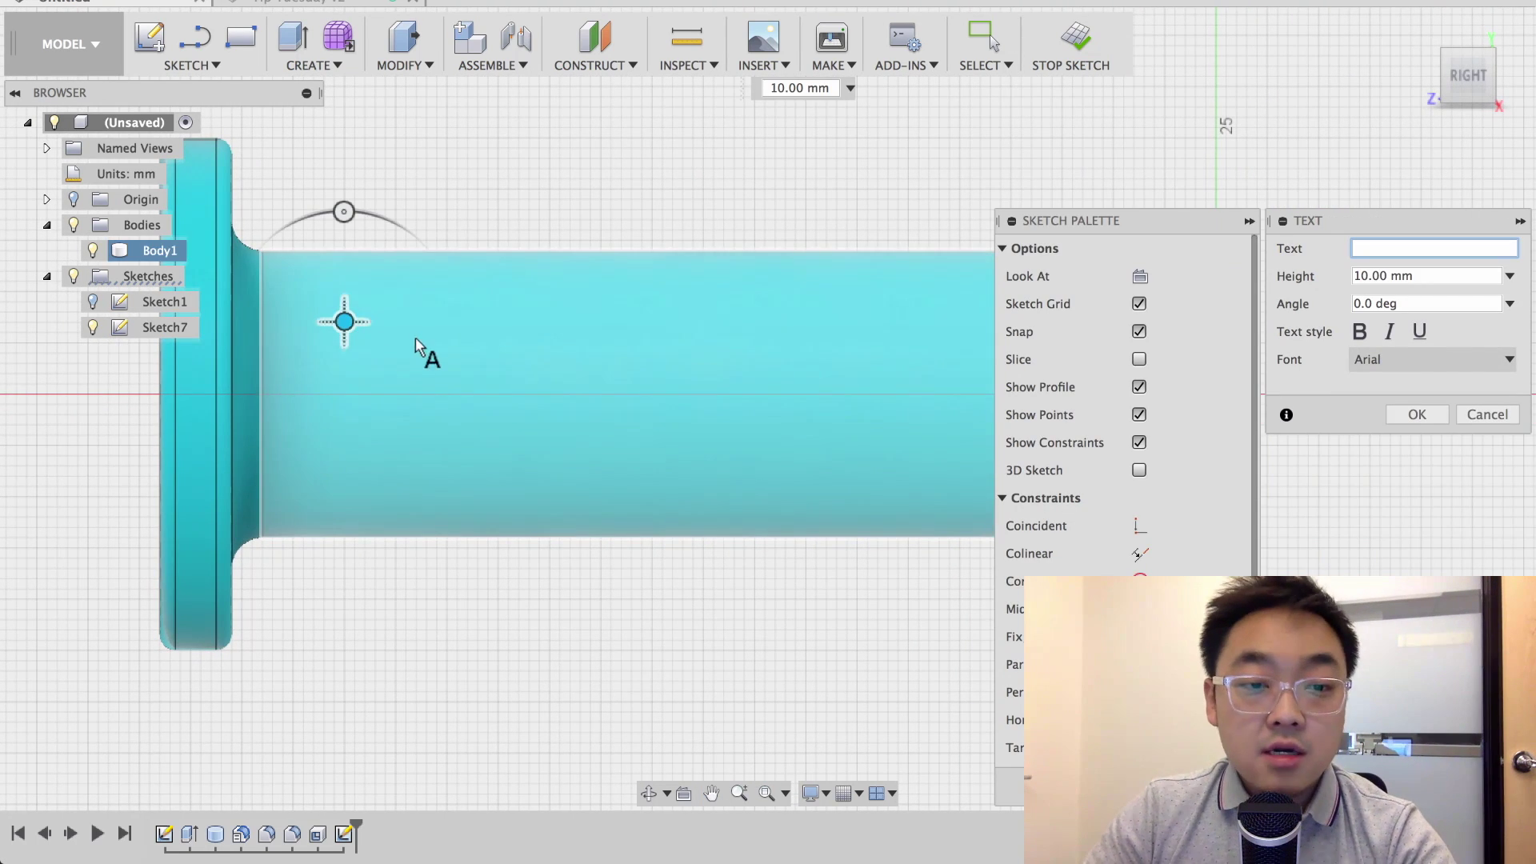
# Enter "ultragrip" as the sketch text and make it bold and italic.
pyautogui.click(1421, 248)
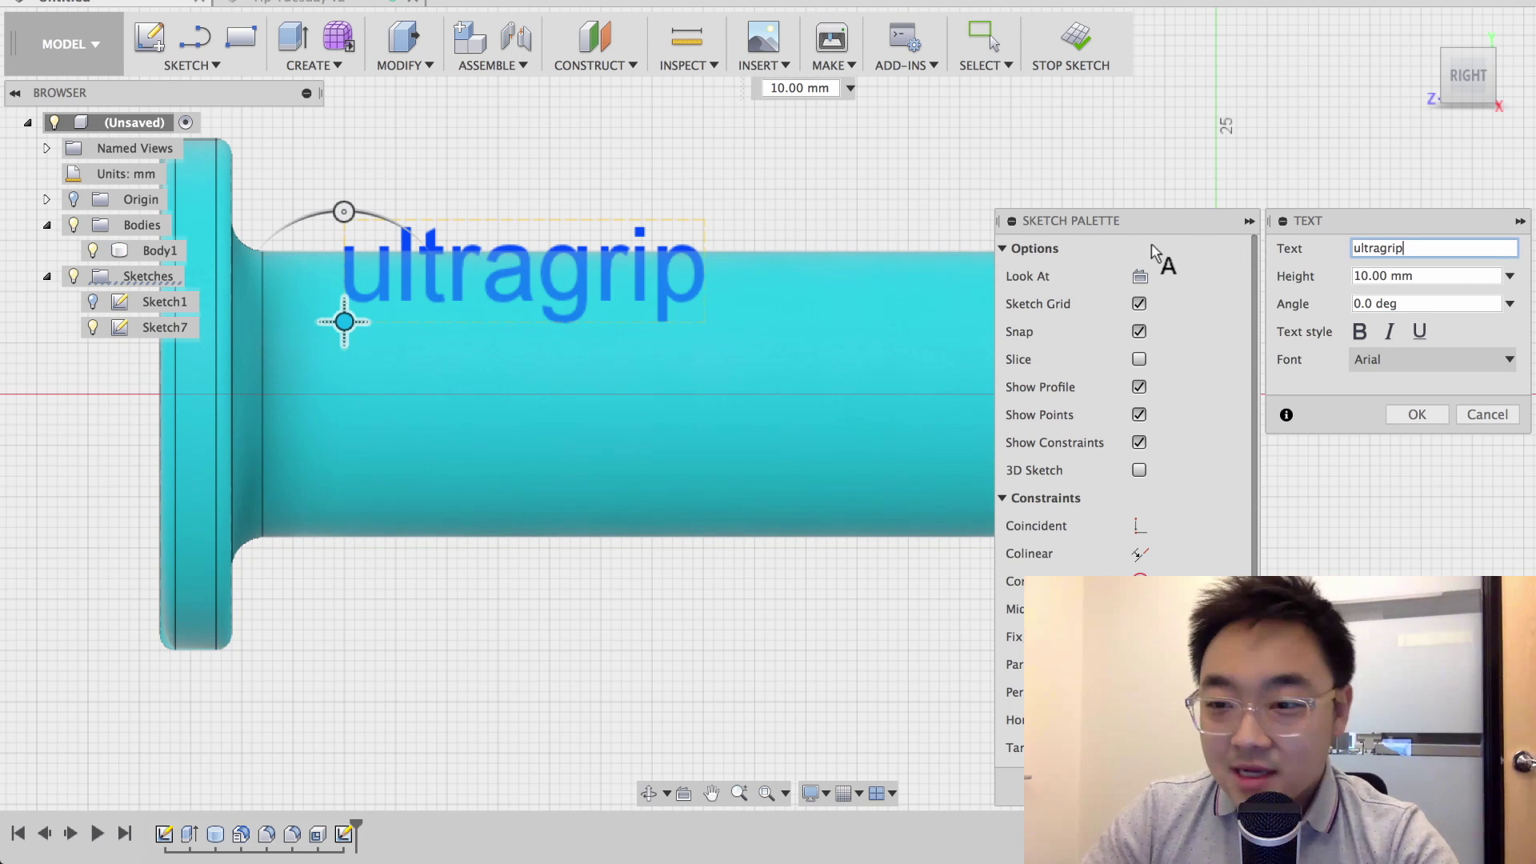
pyautogui.click(1361, 333)
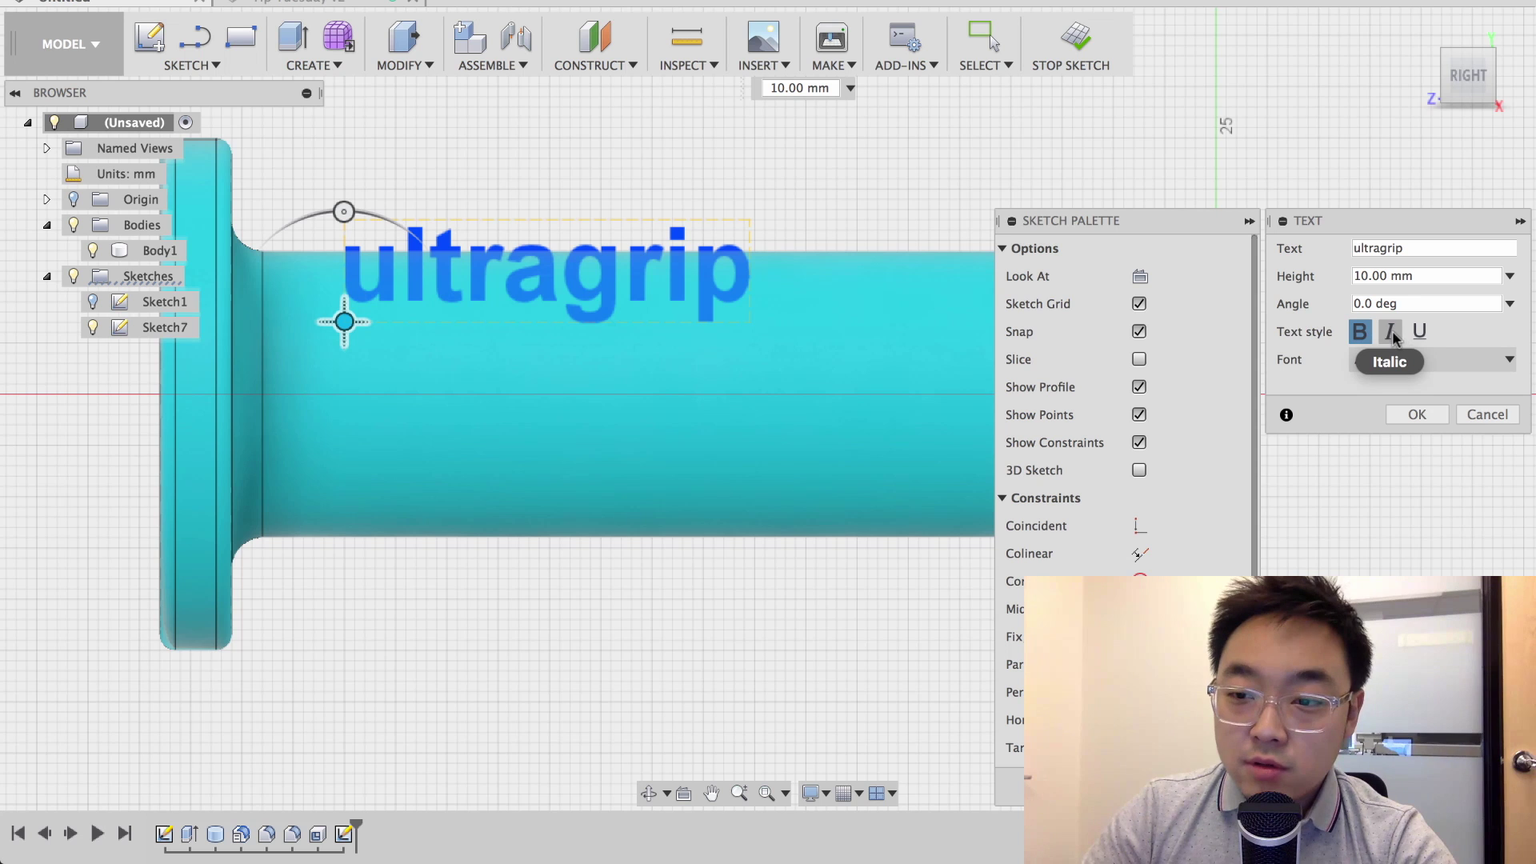
pyautogui.click(1393, 335)
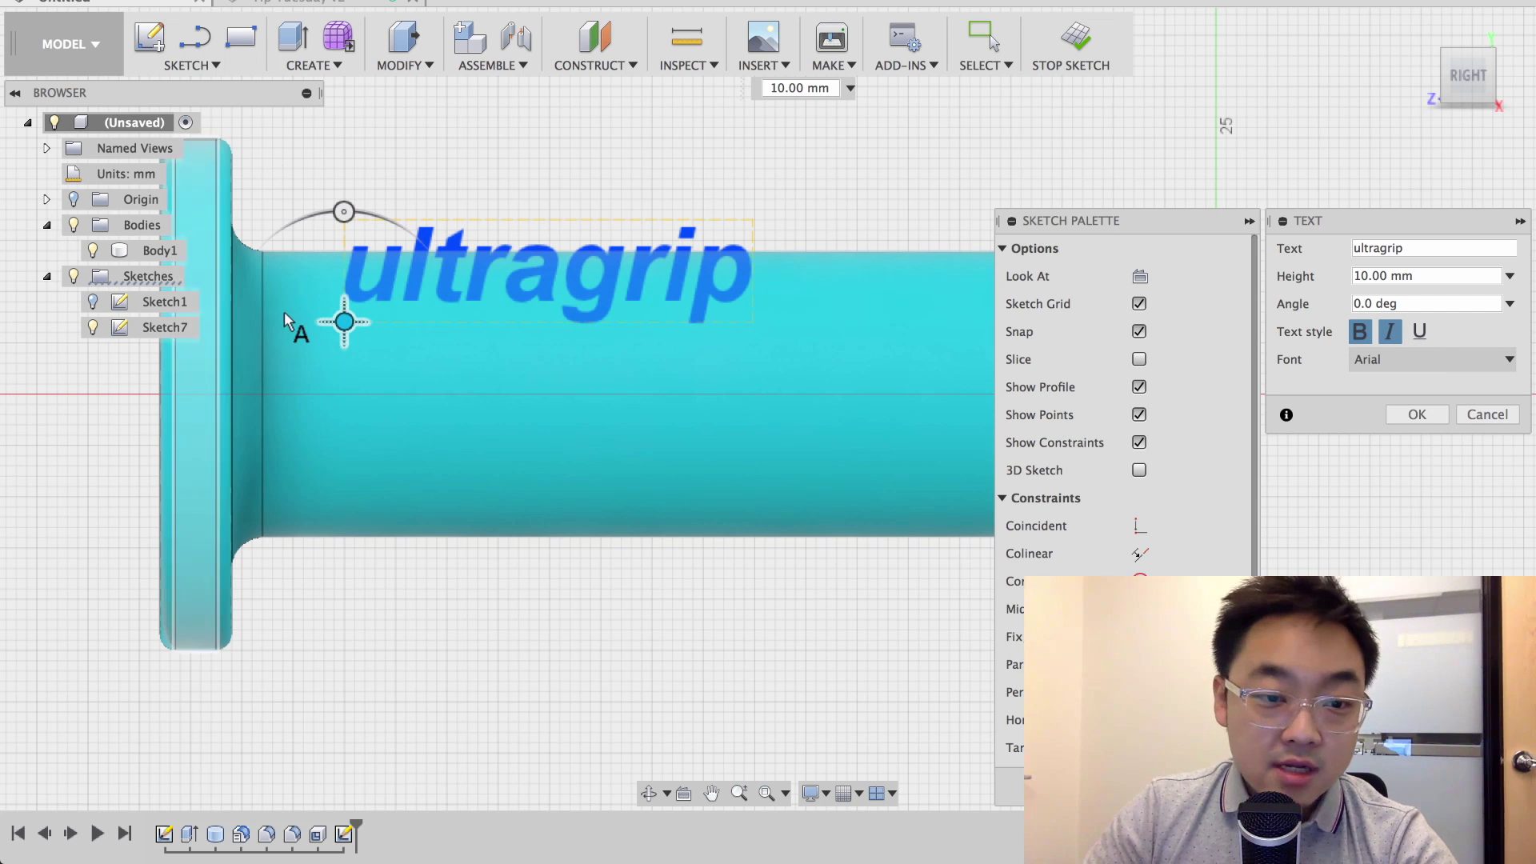
# Set the text height to 18 mm and reposition the text centrally on the grip's shaft.
pyautogui.moveTo(344, 322); pyautogui.dragTo(488, 422)
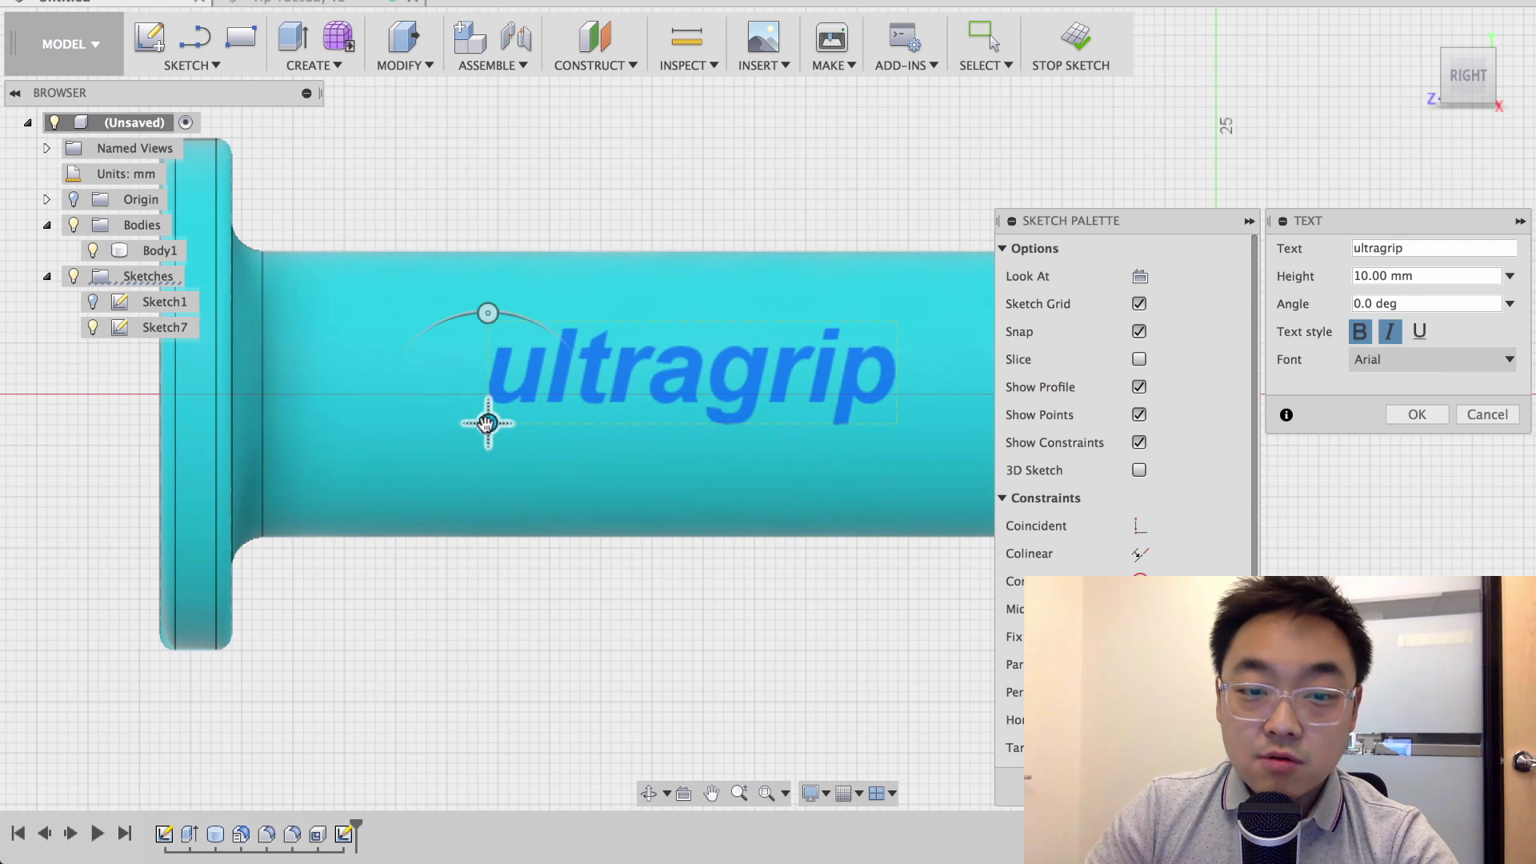
pyautogui.click(1389, 276)
pyautogui.hotkey('shift', 'Home')
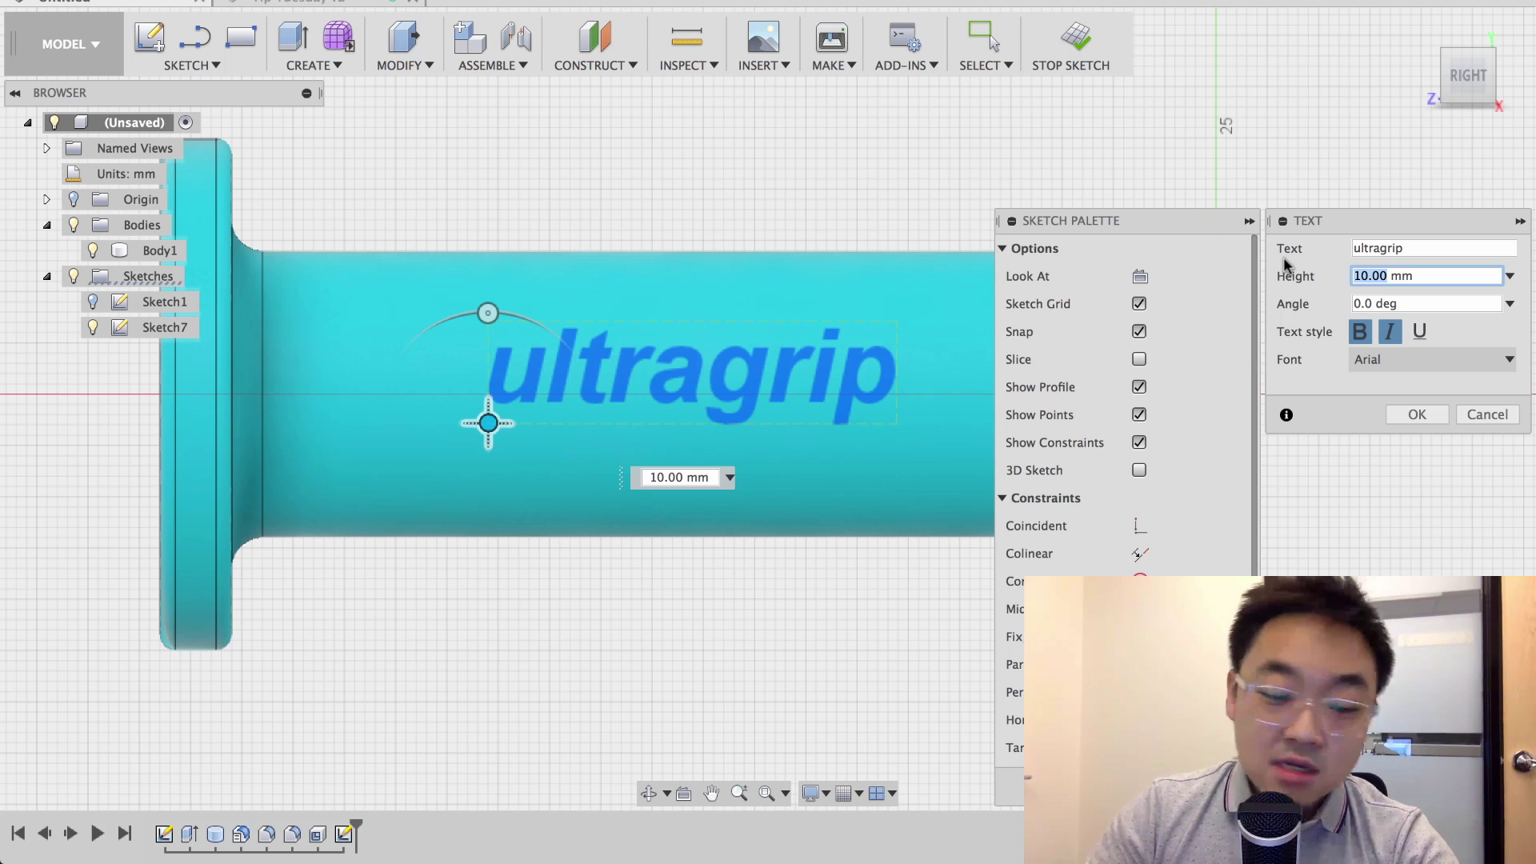
pyautogui.write('18')
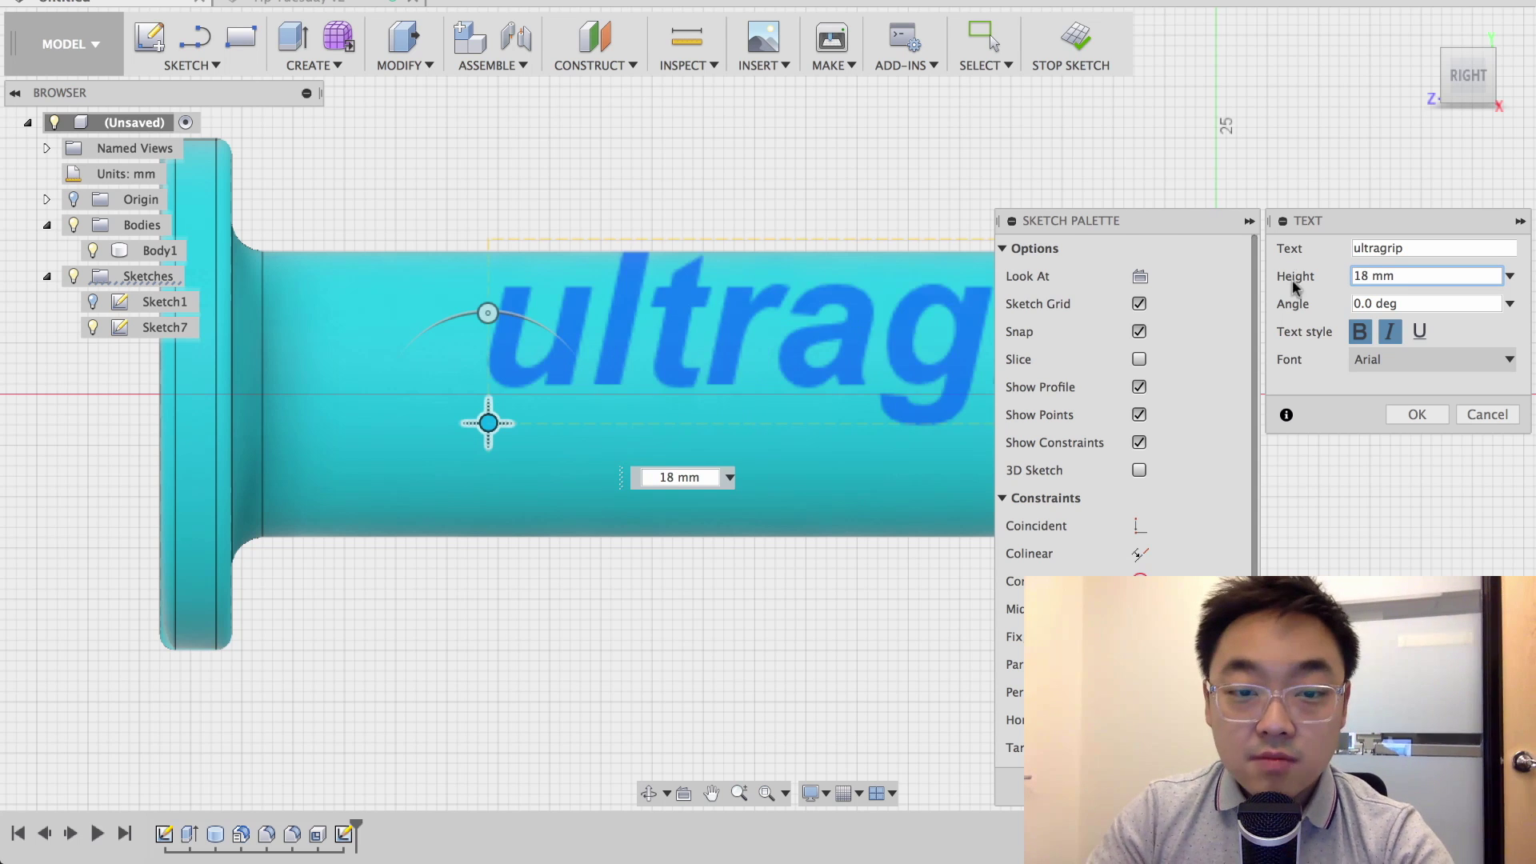
pyautogui.moveTo(486, 420); pyautogui.dragTo(393, 458)
pyautogui.scroll(-5, 714, 213)
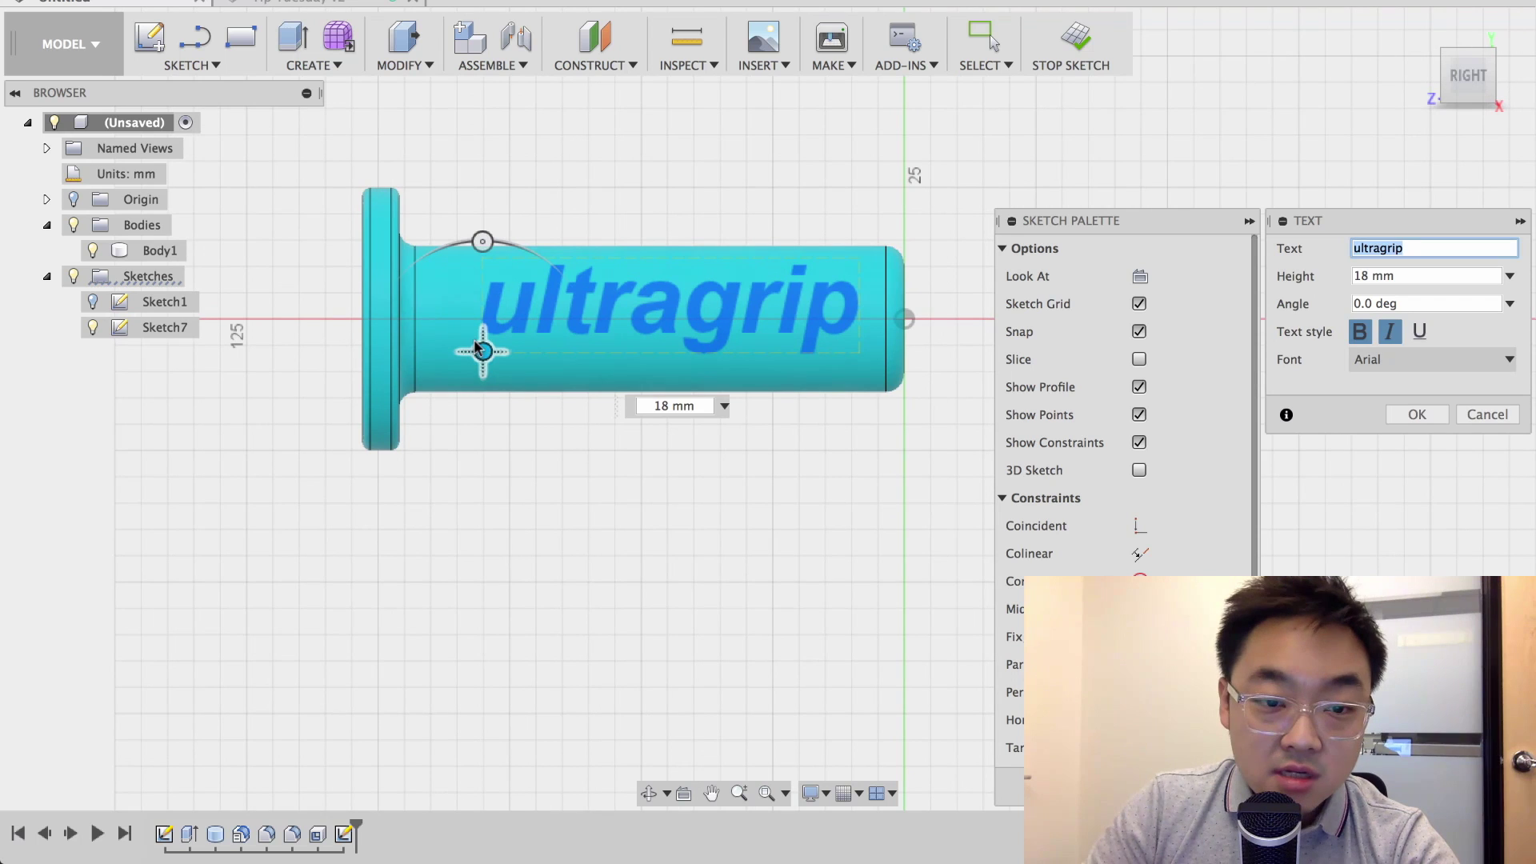
pyautogui.moveTo(482, 352); pyautogui.dragTo(461, 355)
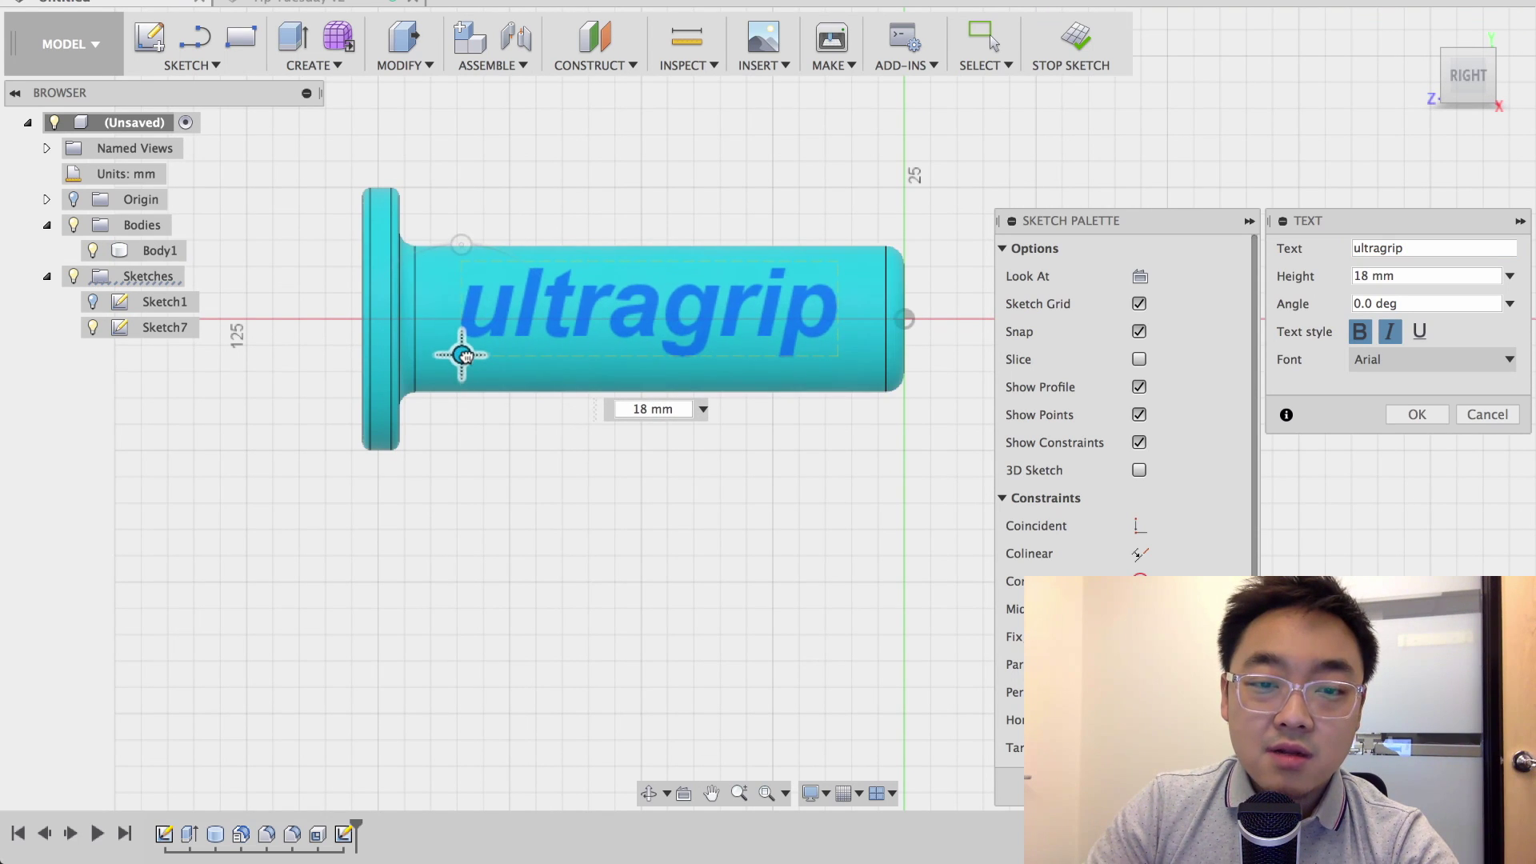
pyautogui.click(1417, 414)
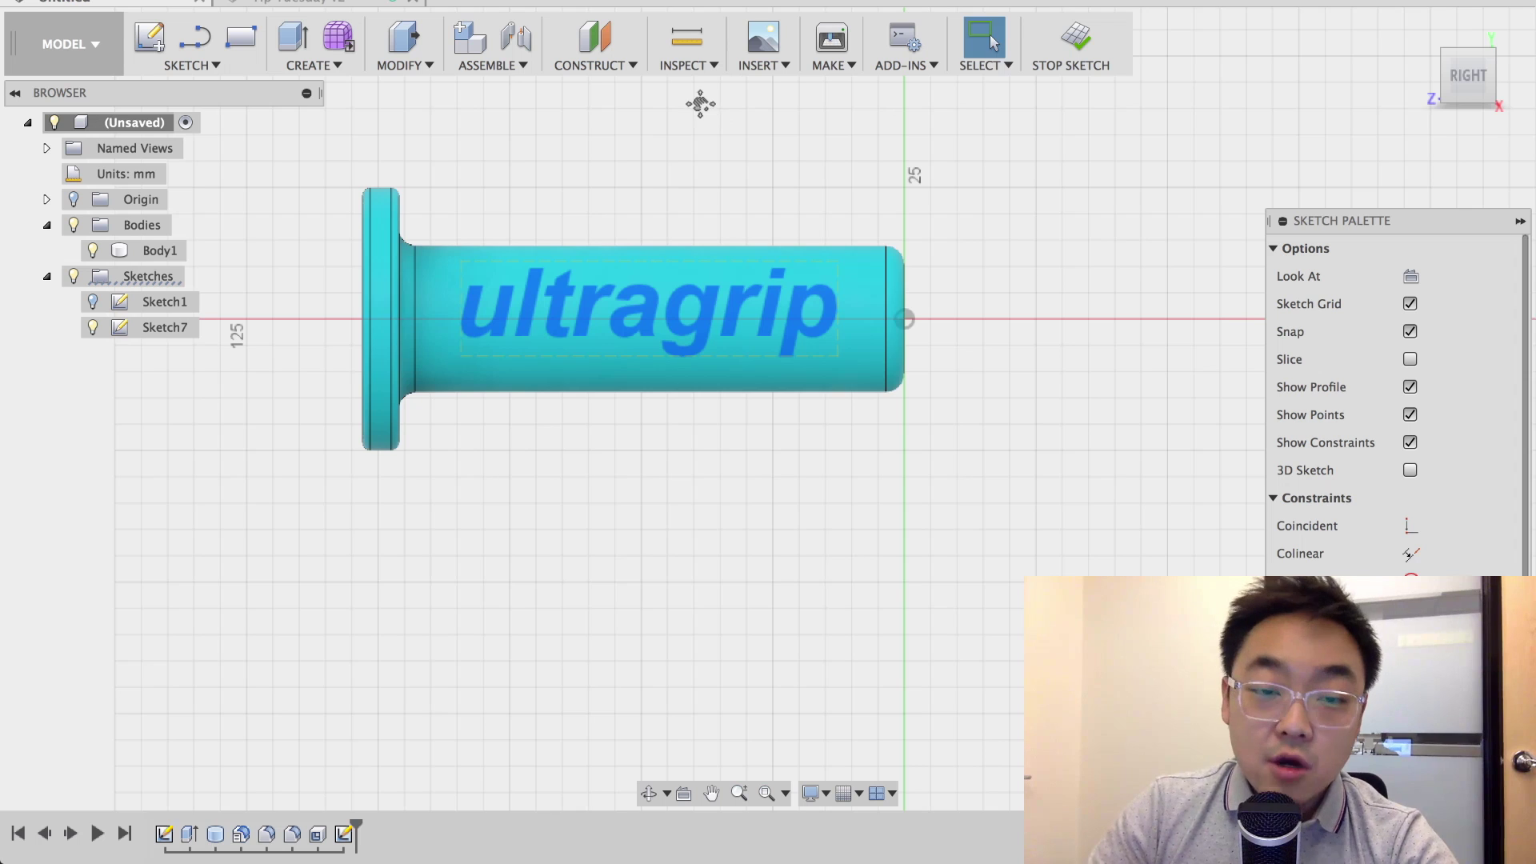
# Finish the sketch containing the ultragrip text.
pyautogui.scroll(1, 720, 128)
pyautogui.scroll(1, 743, 144)
pyautogui.keyDown('shift'); pyautogui.moveTo(744, 137); pyautogui.dragTo(734, 141, button='middle'); pyautogui.keyUp('shift')
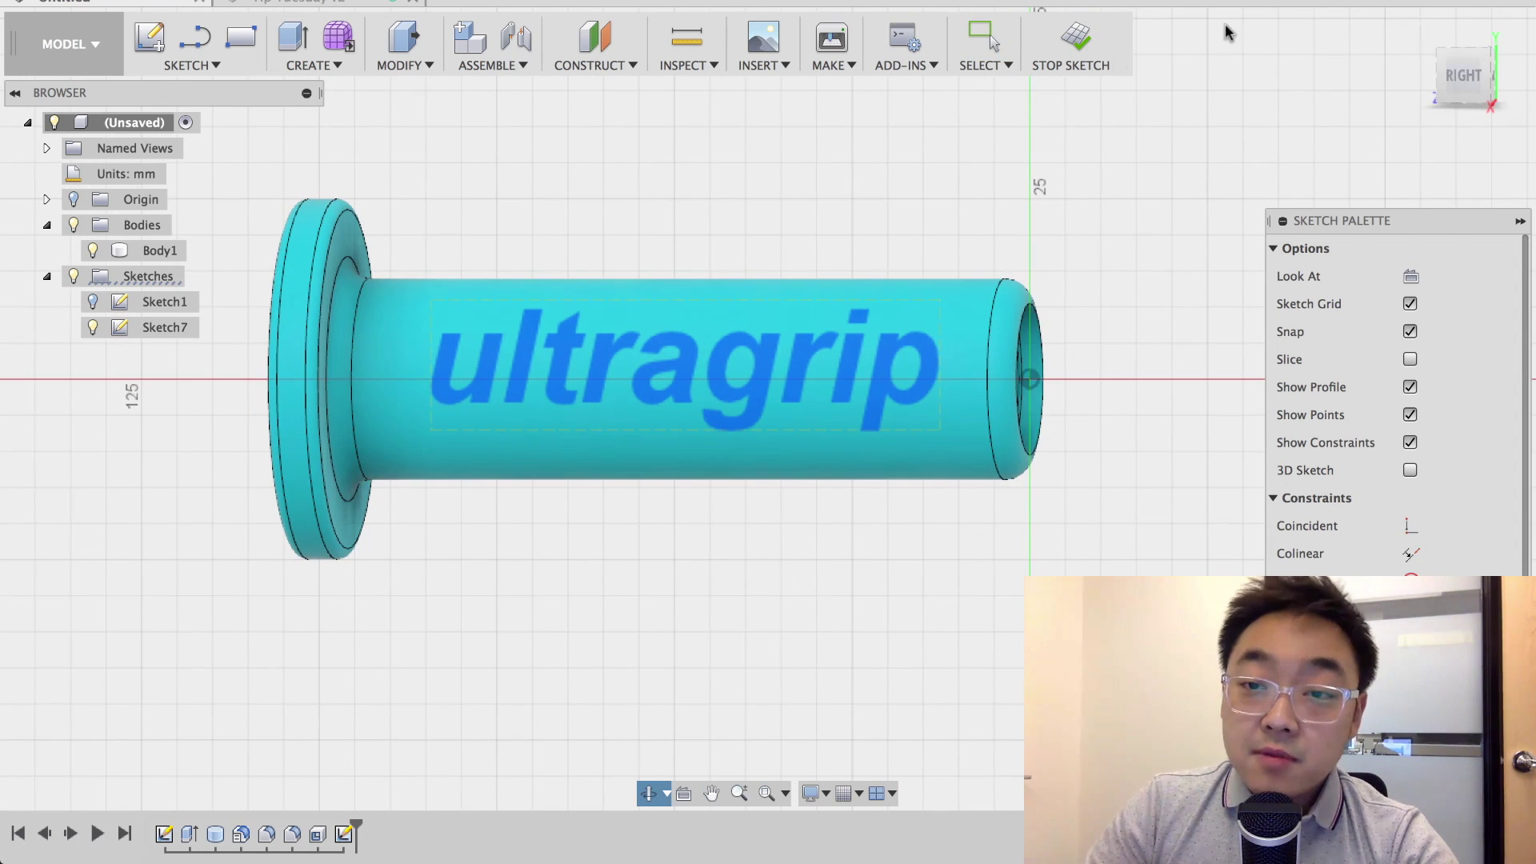
pyautogui.click(1082, 46)
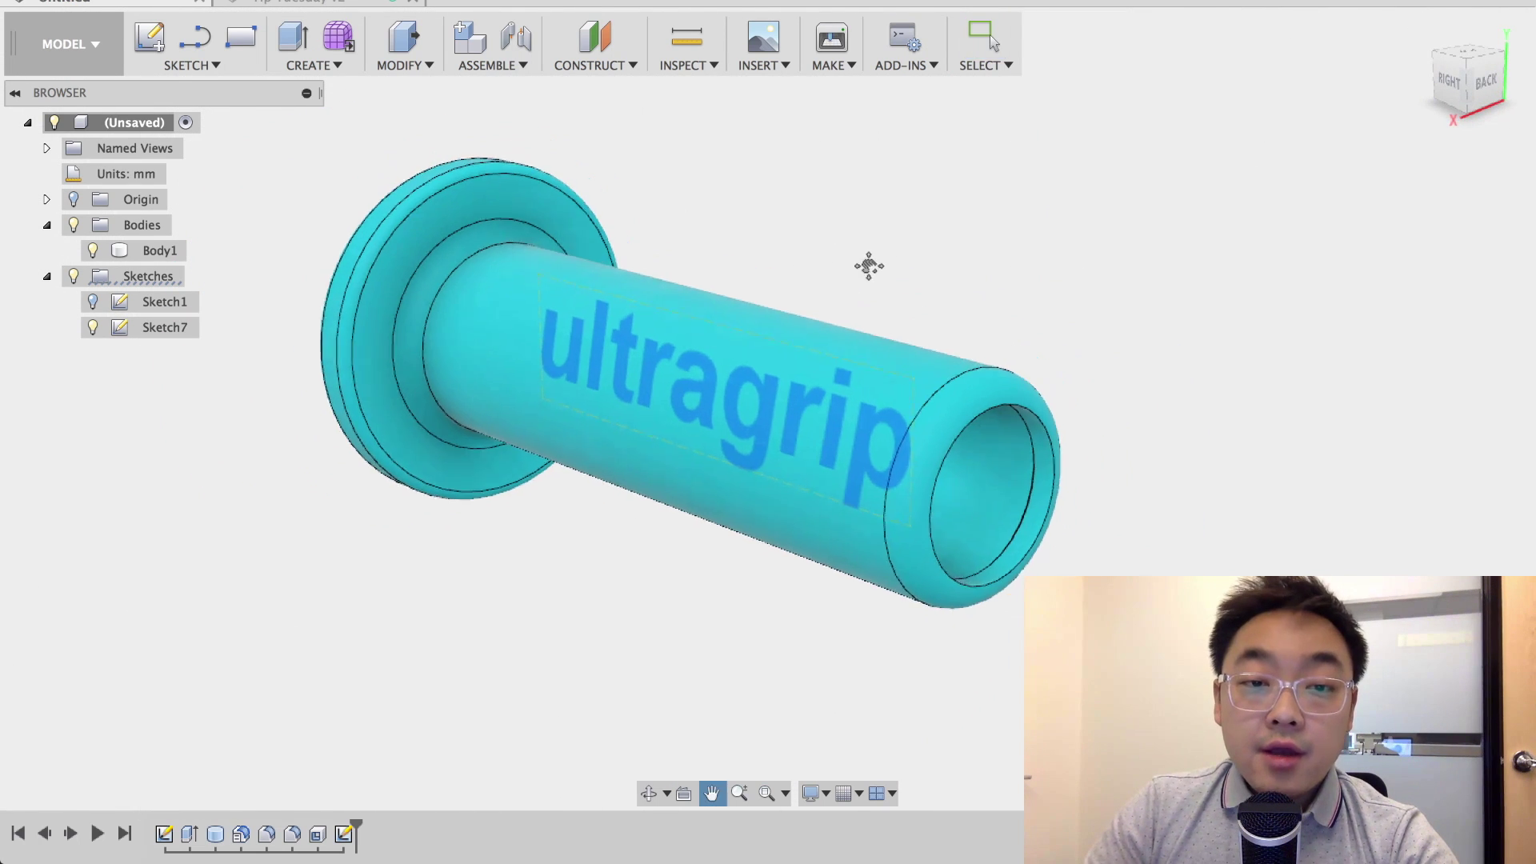
# Start extruding the ultragrip text, with the extrusion starting from the grip's outer cylindrical face.
pyautogui.moveTo(867, 264); pyautogui.dragTo(884, 255, button='middle')
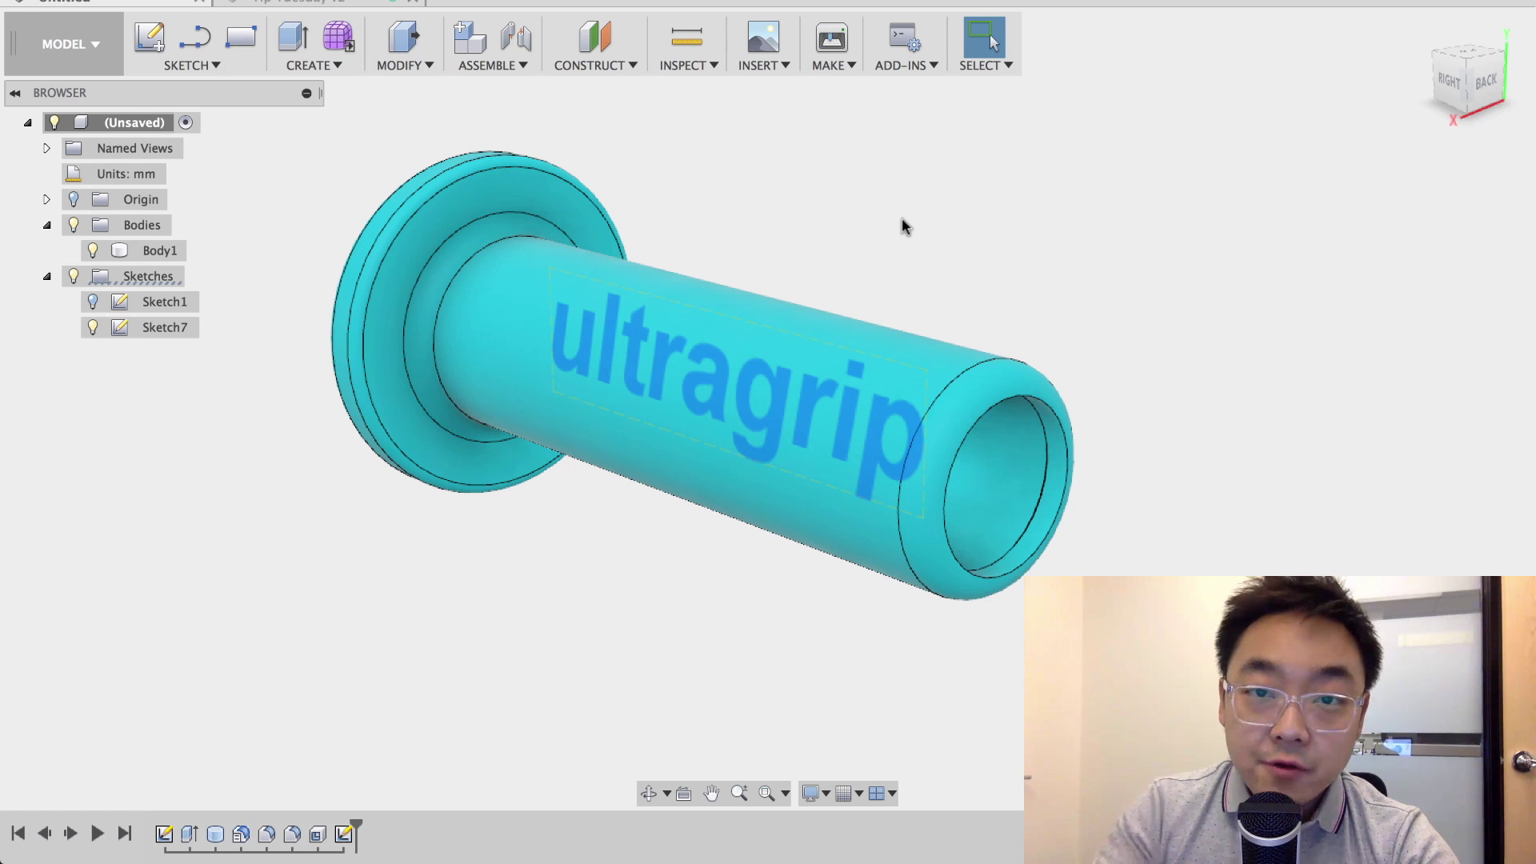
pyautogui.keyDown('shift'); pyautogui.moveTo(936, 192); pyautogui.dragTo(752, 469, button='middle'); pyautogui.keyUp('shift')
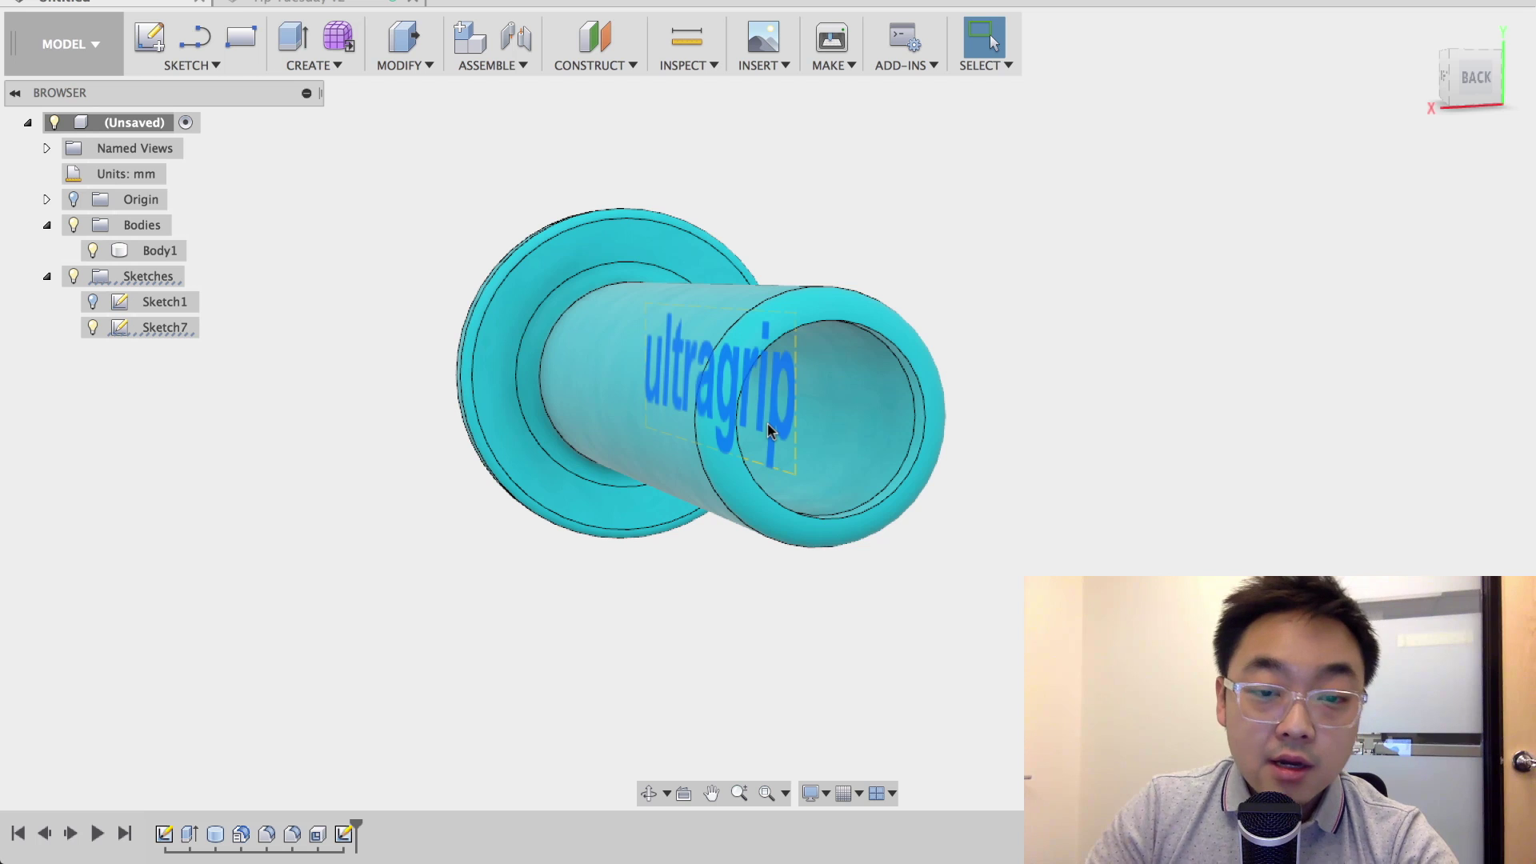
pyautogui.rightClick(768, 429)
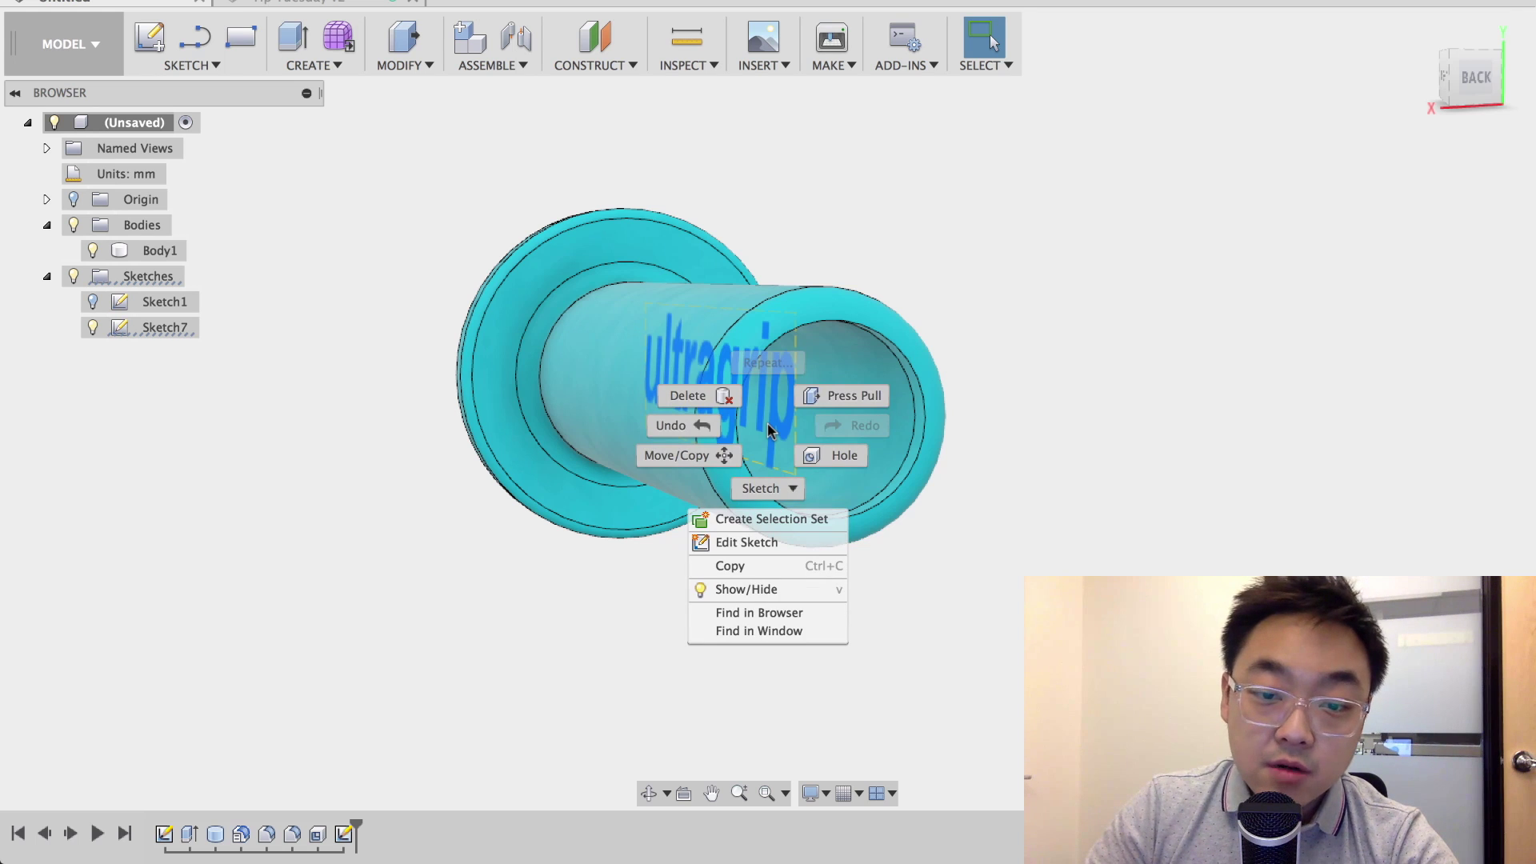
pyautogui.click(842, 396)
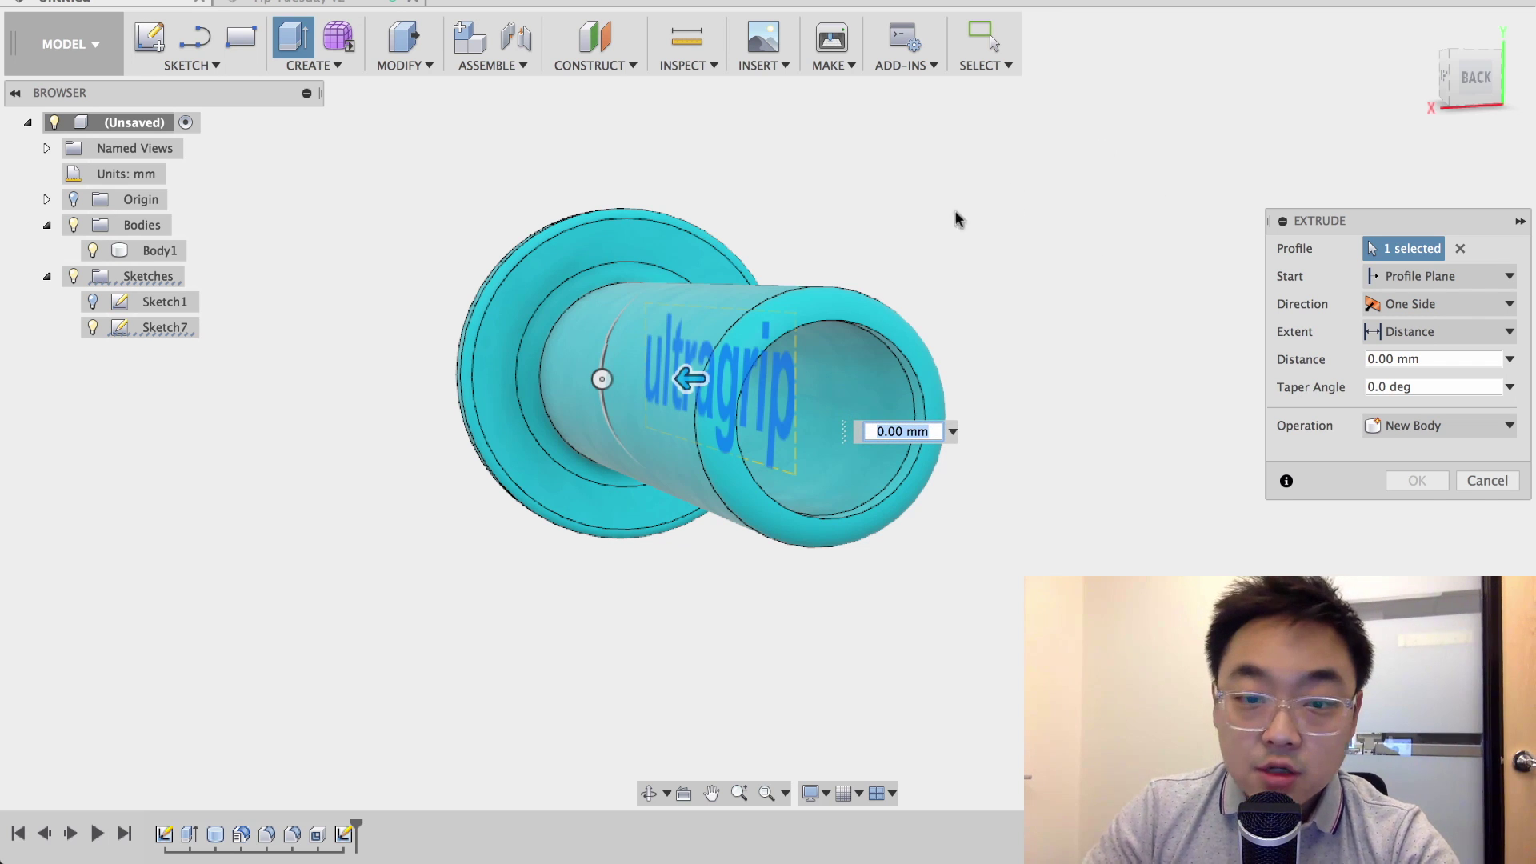
pyautogui.keyDown('shift'); pyautogui.moveTo(885, 206); pyautogui.dragTo(908, 151, button='middle'); pyautogui.keyUp('shift')
pyautogui.scroll(3, 904, 203)
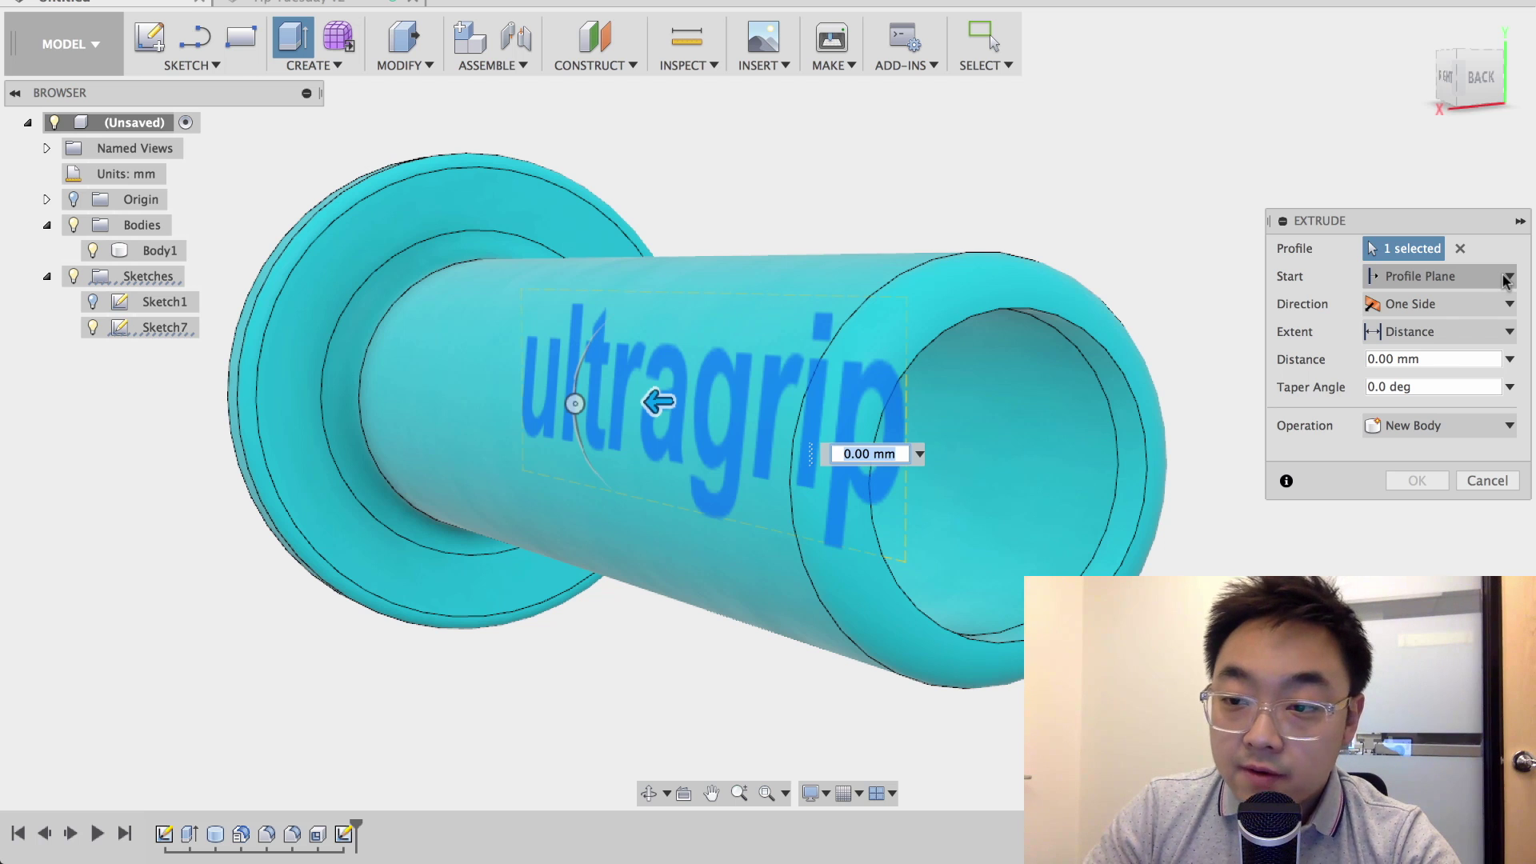
pyautogui.click(1505, 279)
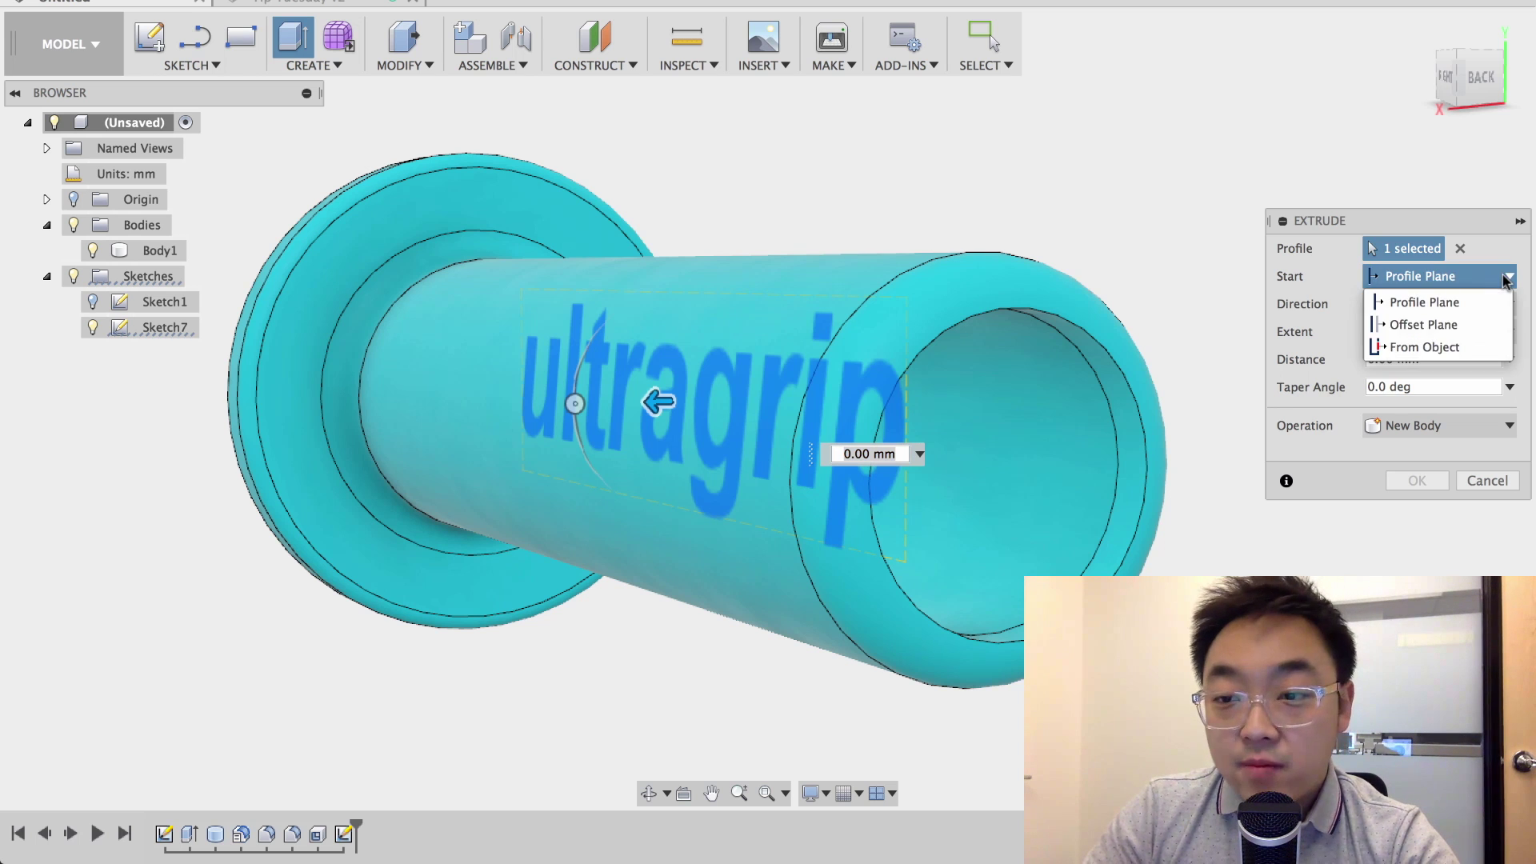
pyautogui.click(1457, 347)
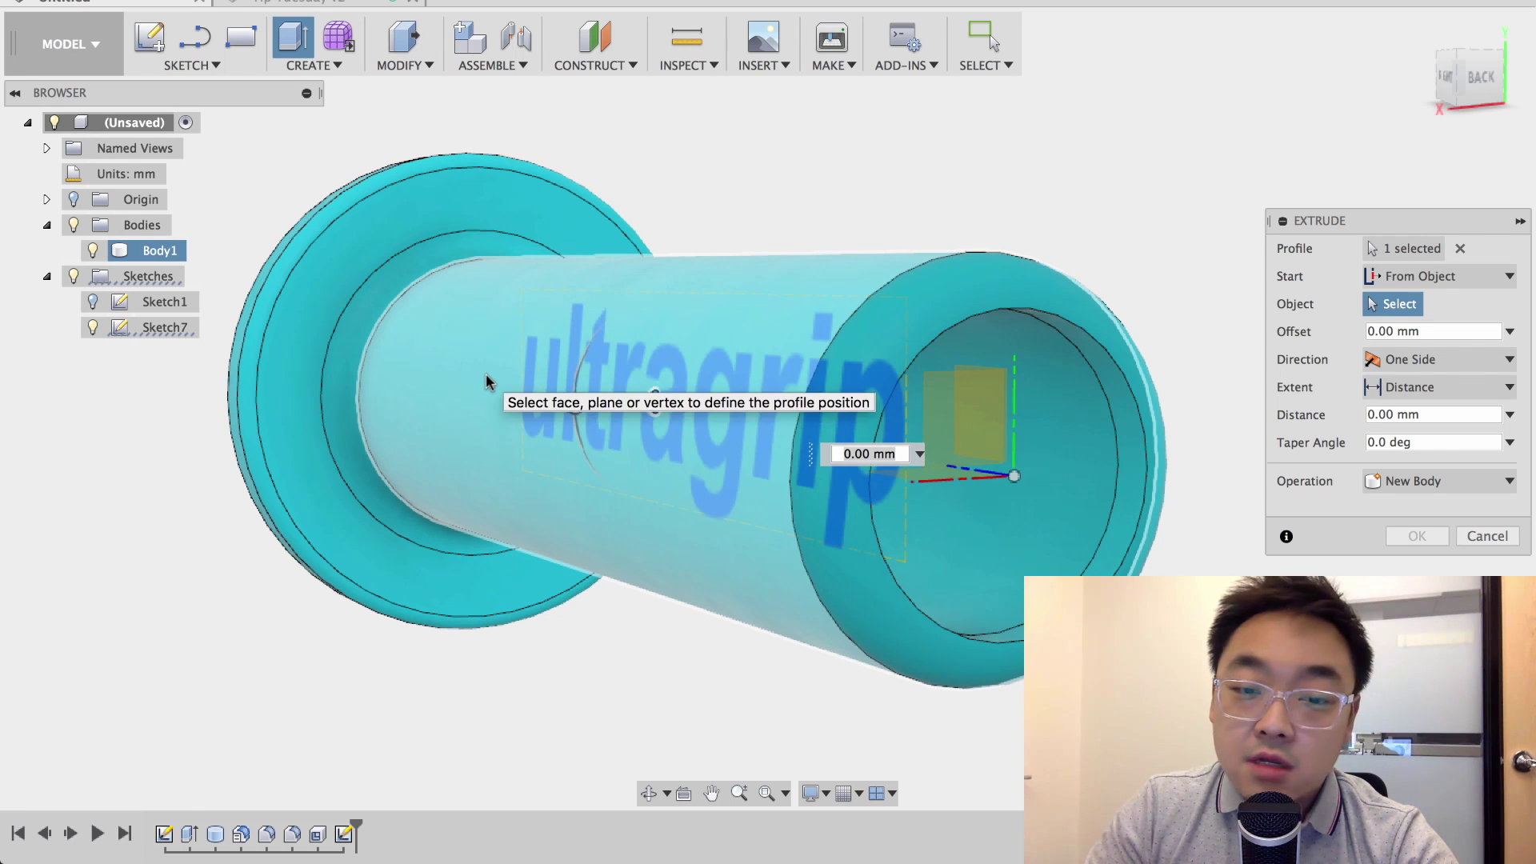
pyautogui.click(487, 382)
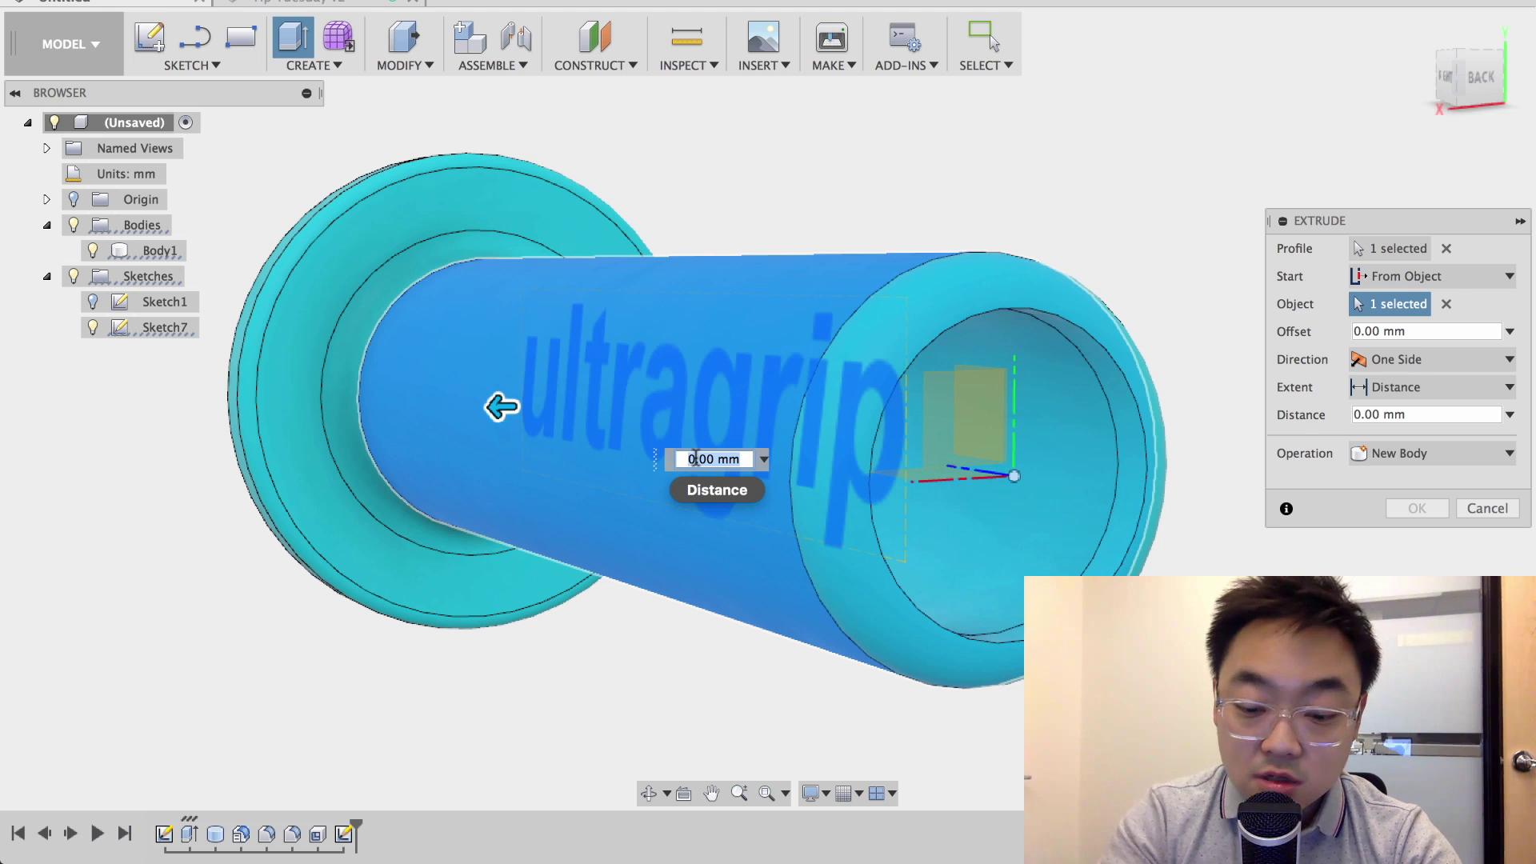
# Set the extrusion distance to 1 mm and join the raised text to the grip.
pyautogui.write('1')
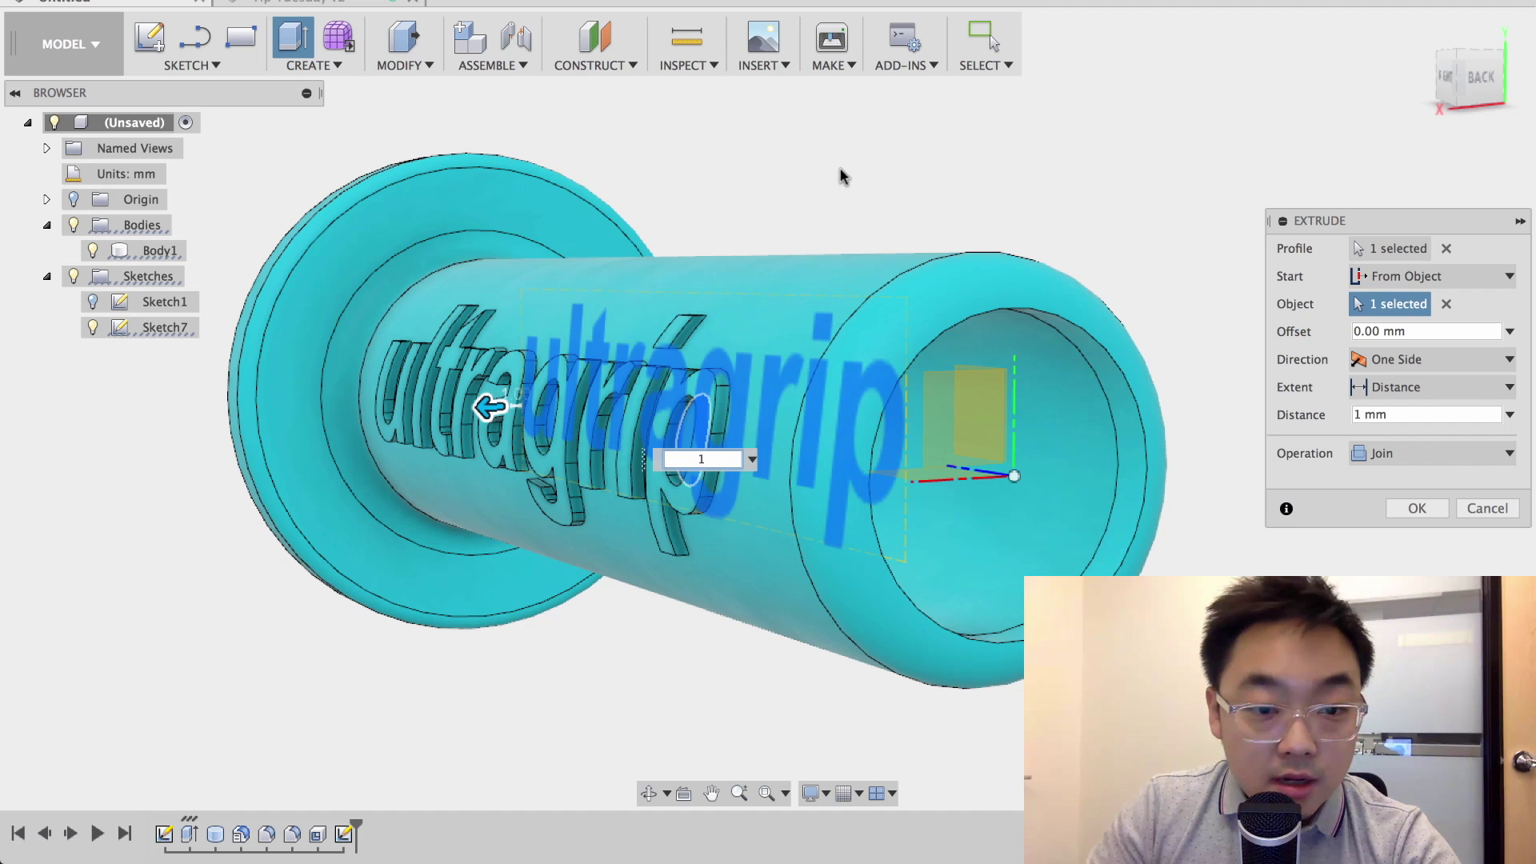
pyautogui.moveTo(849, 165)
pyautogui.keyDown('shift'); pyautogui.mouseDown(button='middle')
pyautogui.moveTo(834, 151)
pyautogui.moveTo(675, 182)
pyautogui.moveTo(722, 160)
pyautogui.moveTo(830, 165)
pyautogui.mouseUp(button='middle'); pyautogui.keyUp('shift')
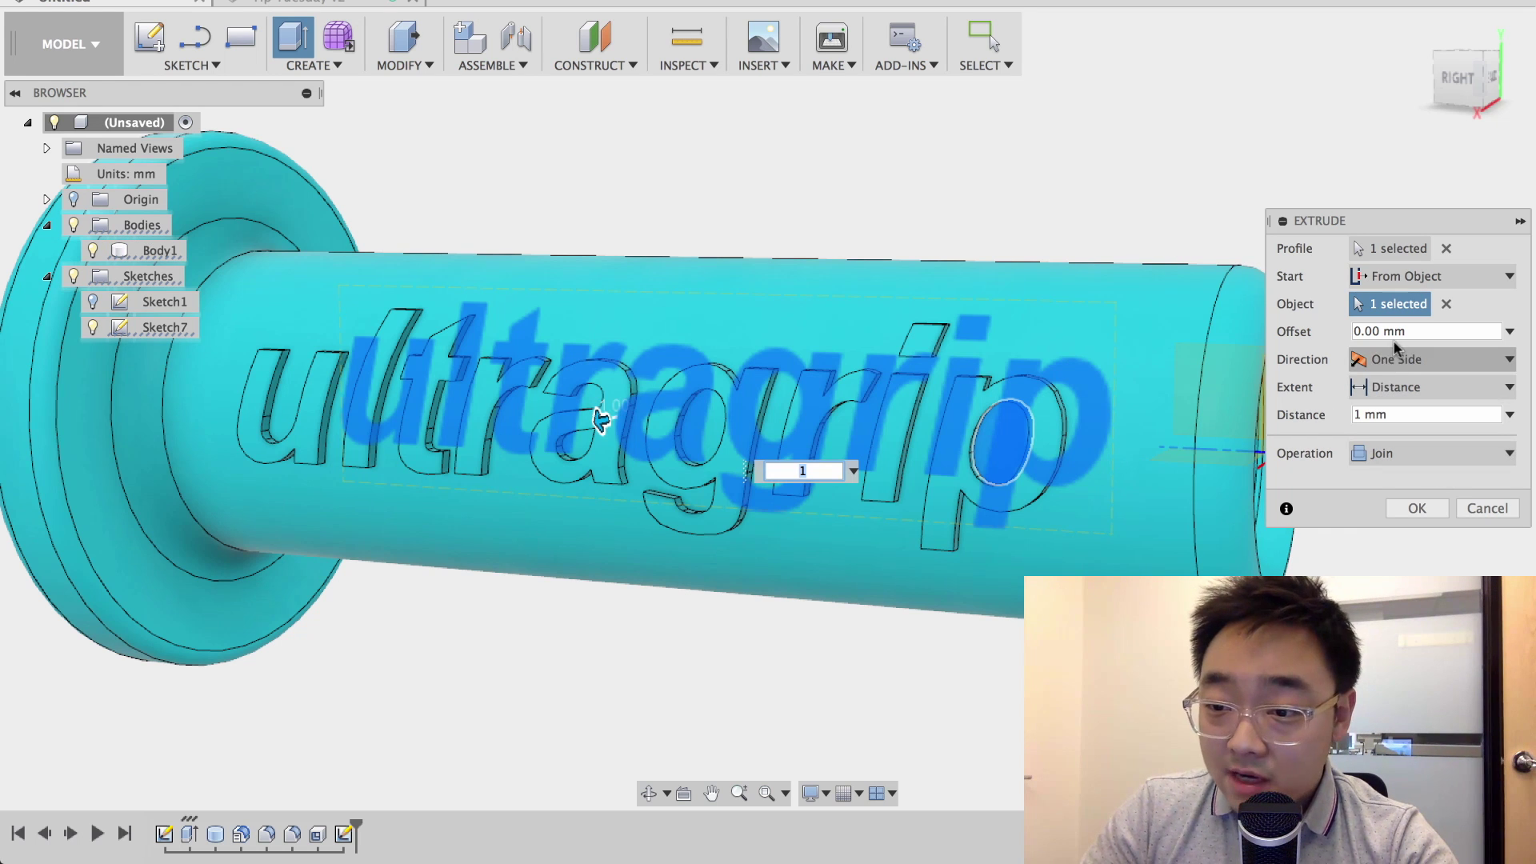
pyautogui.click(1424, 414)
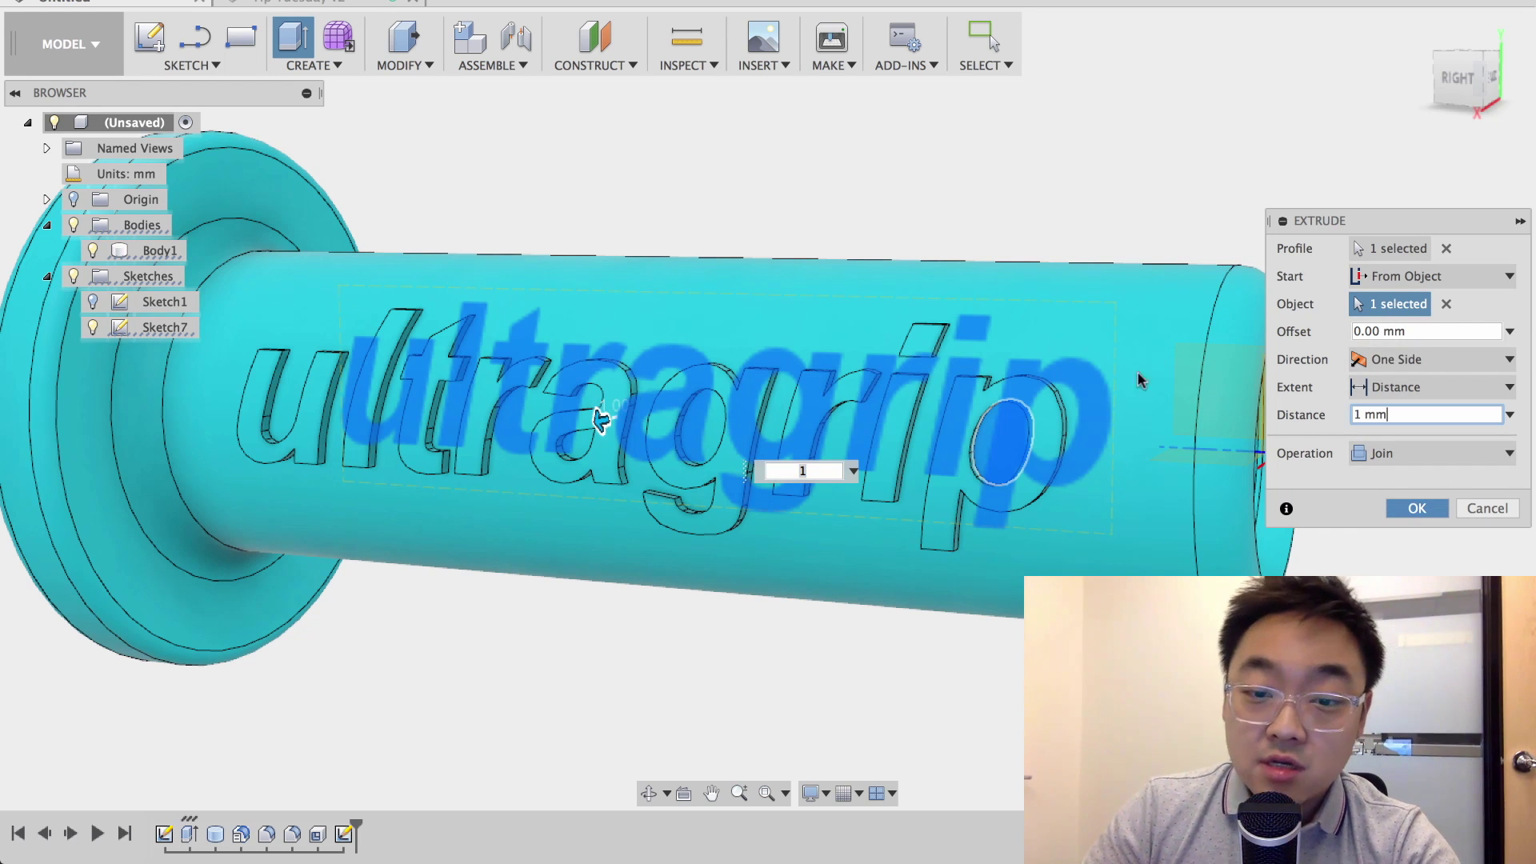
pyautogui.press('Return')
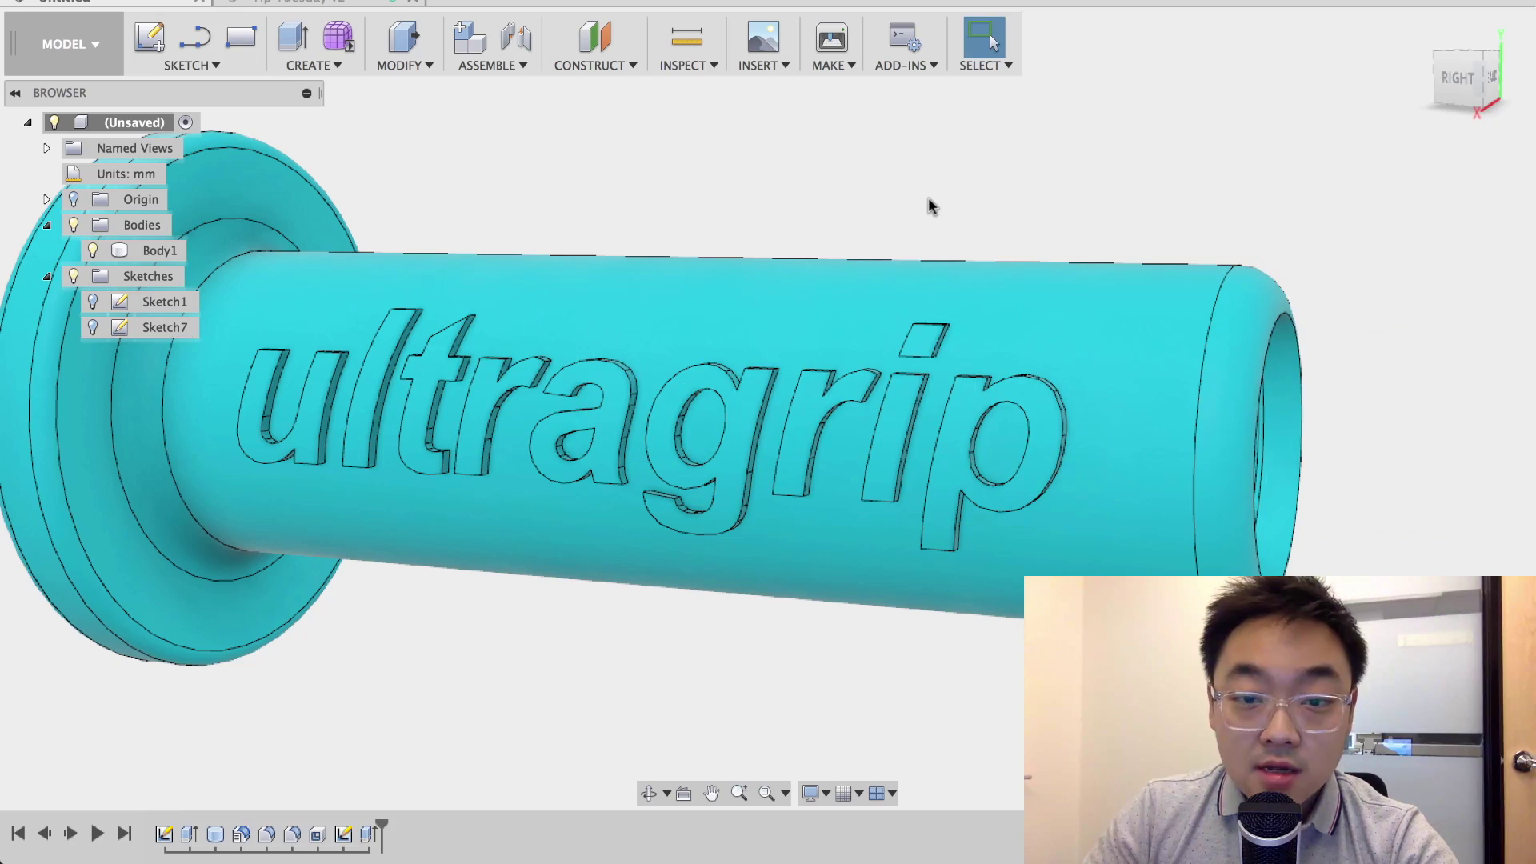
# Start a circular pattern of the raised ultragrip text's extrusion feature, using the grip's lengthwise centre axis as the pattern axis.
pyautogui.moveTo(925, 199)
pyautogui.keyDown('shift'); pyautogui.mouseDown(button='middle')
pyautogui.moveTo(868, 171)
pyautogui.moveTo(1036, 209)
pyautogui.moveTo(926, 206)
pyautogui.moveTo(909, 183)
pyautogui.mouseUp(button='middle'); pyautogui.keyUp('shift')
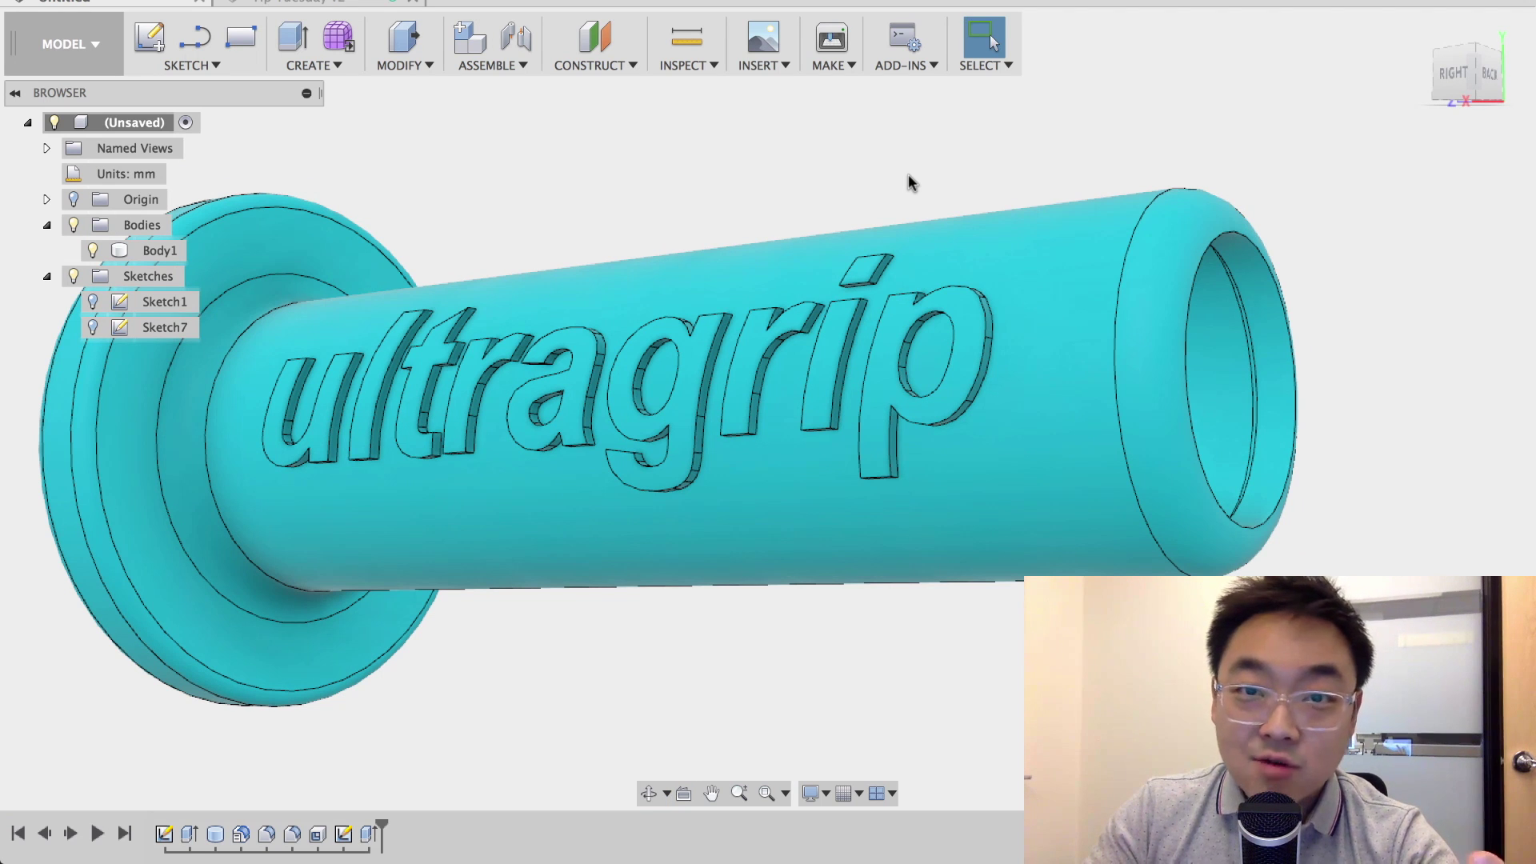
pyautogui.keyDown('shift'); pyautogui.moveTo(834, 141); pyautogui.dragTo(848, 155, button='middle'); pyautogui.keyUp('shift')
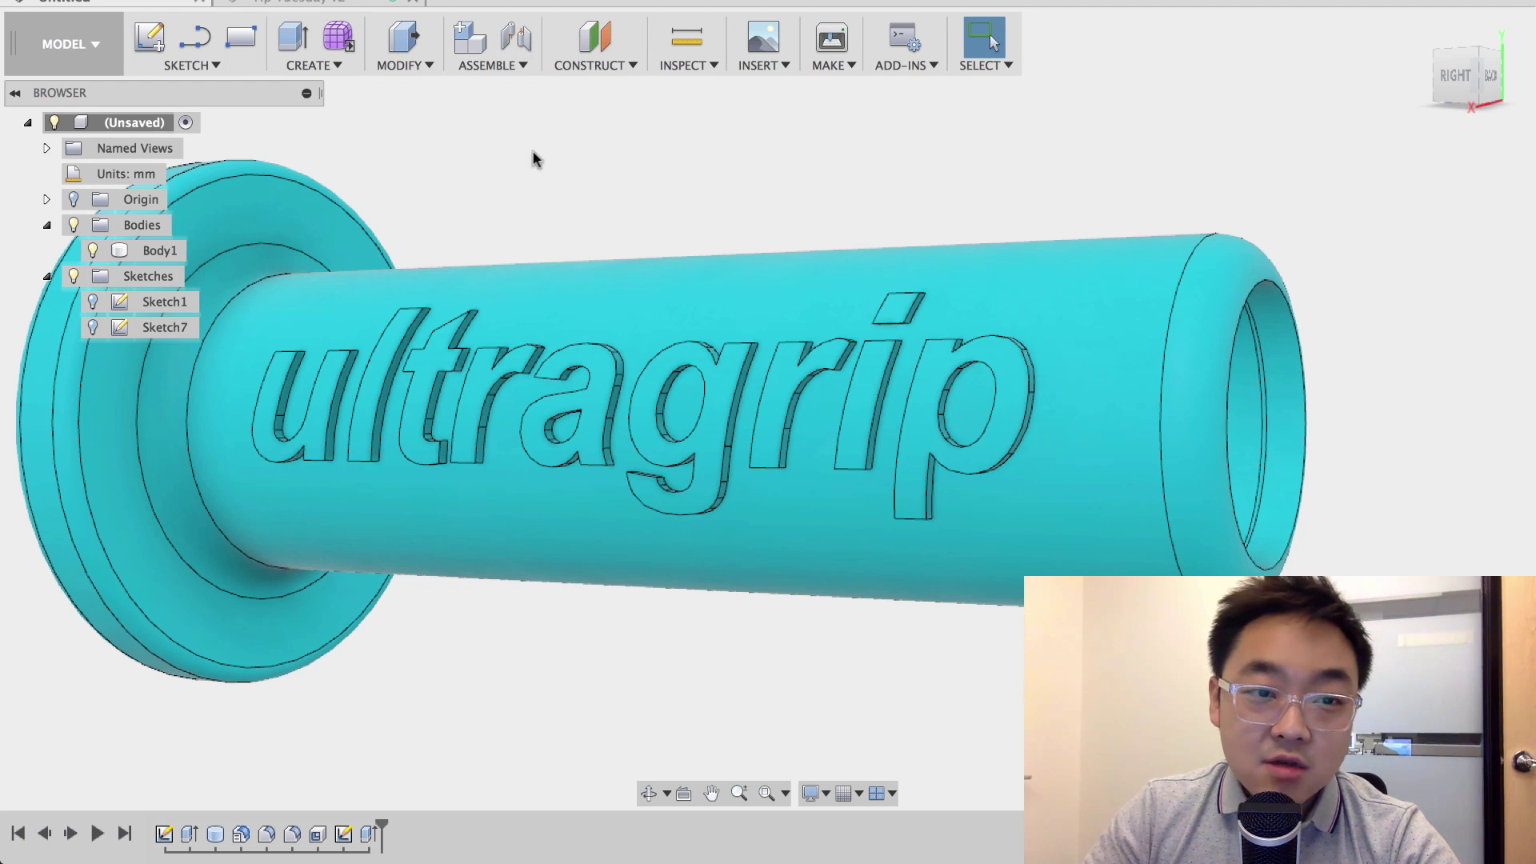
pyautogui.click(313, 65)
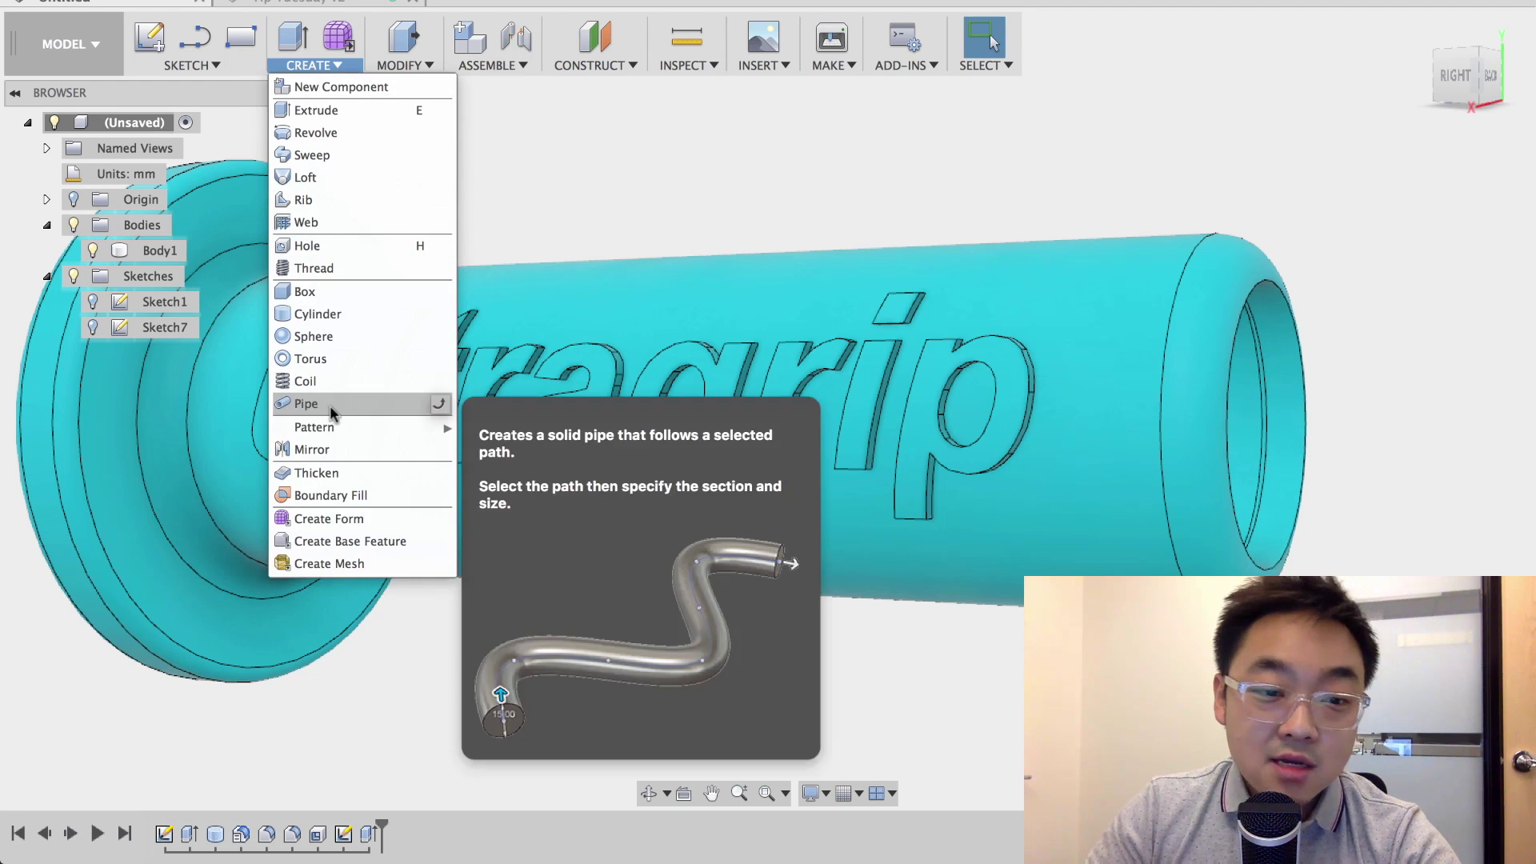
pyautogui.moveTo(337, 427)
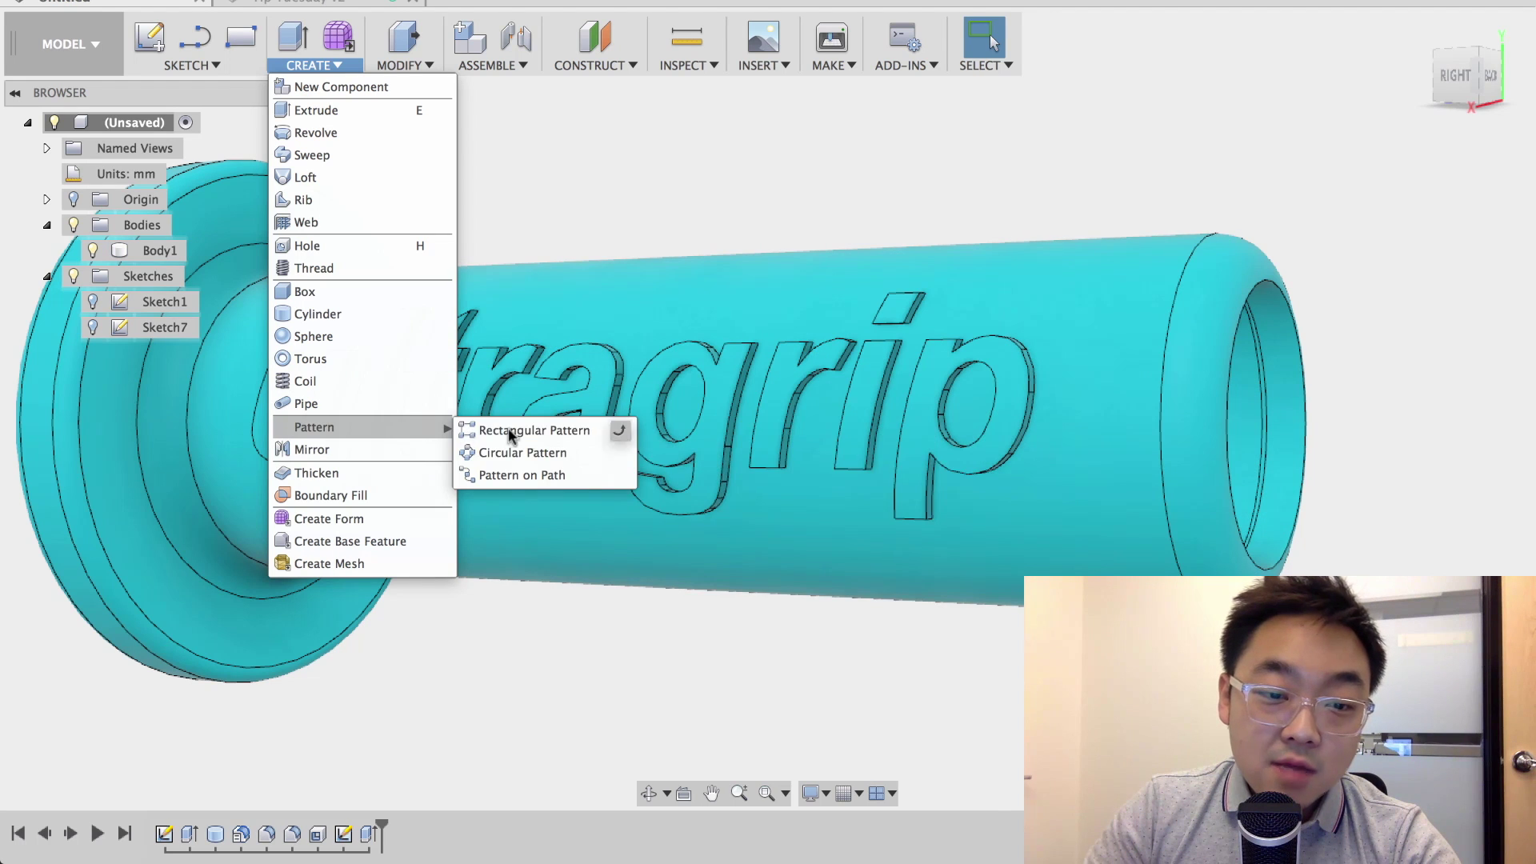
pyautogui.click(511, 453)
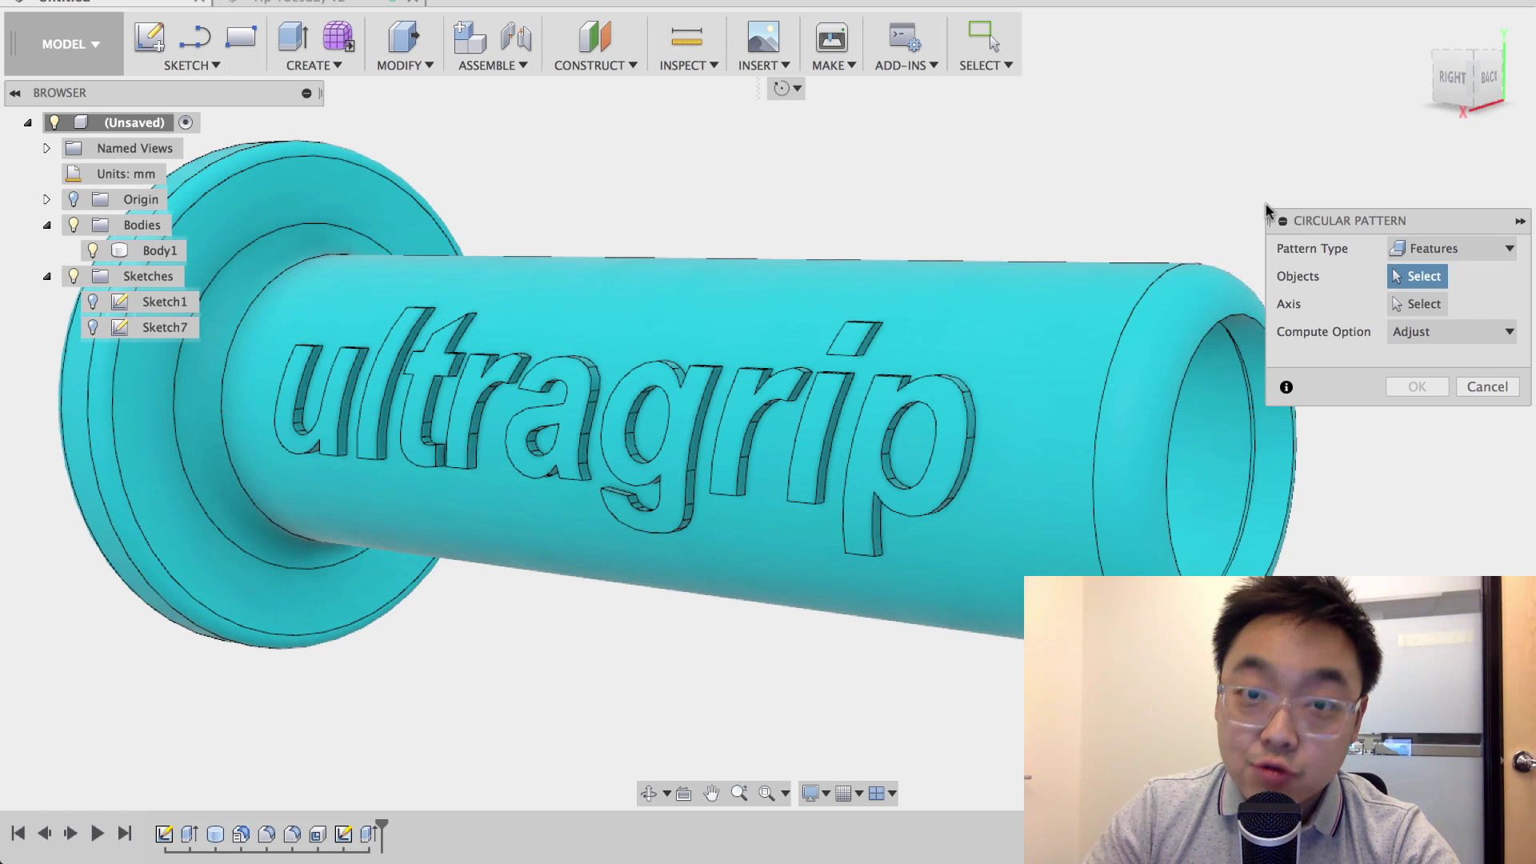
pyautogui.click(369, 833)
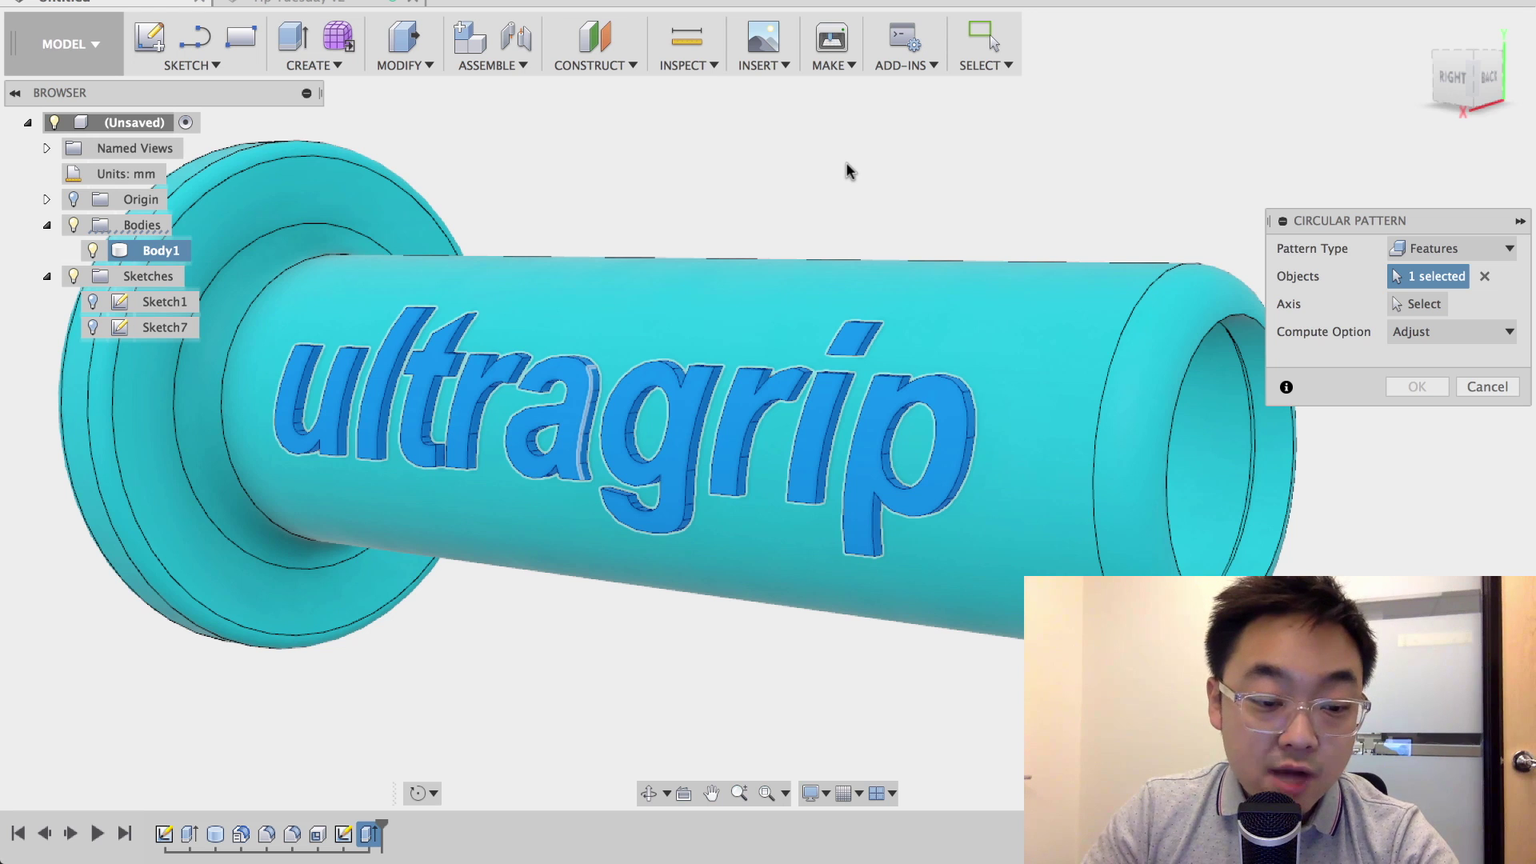
pyautogui.click(1420, 308)
pyautogui.moveTo(1136, 208)
pyautogui.keyDown('shift'); pyautogui.mouseDown(button='middle')
pyautogui.moveTo(1019, 178)
pyautogui.moveTo(1002, 191)
pyautogui.mouseUp(button='middle'); pyautogui.keyUp('shift')
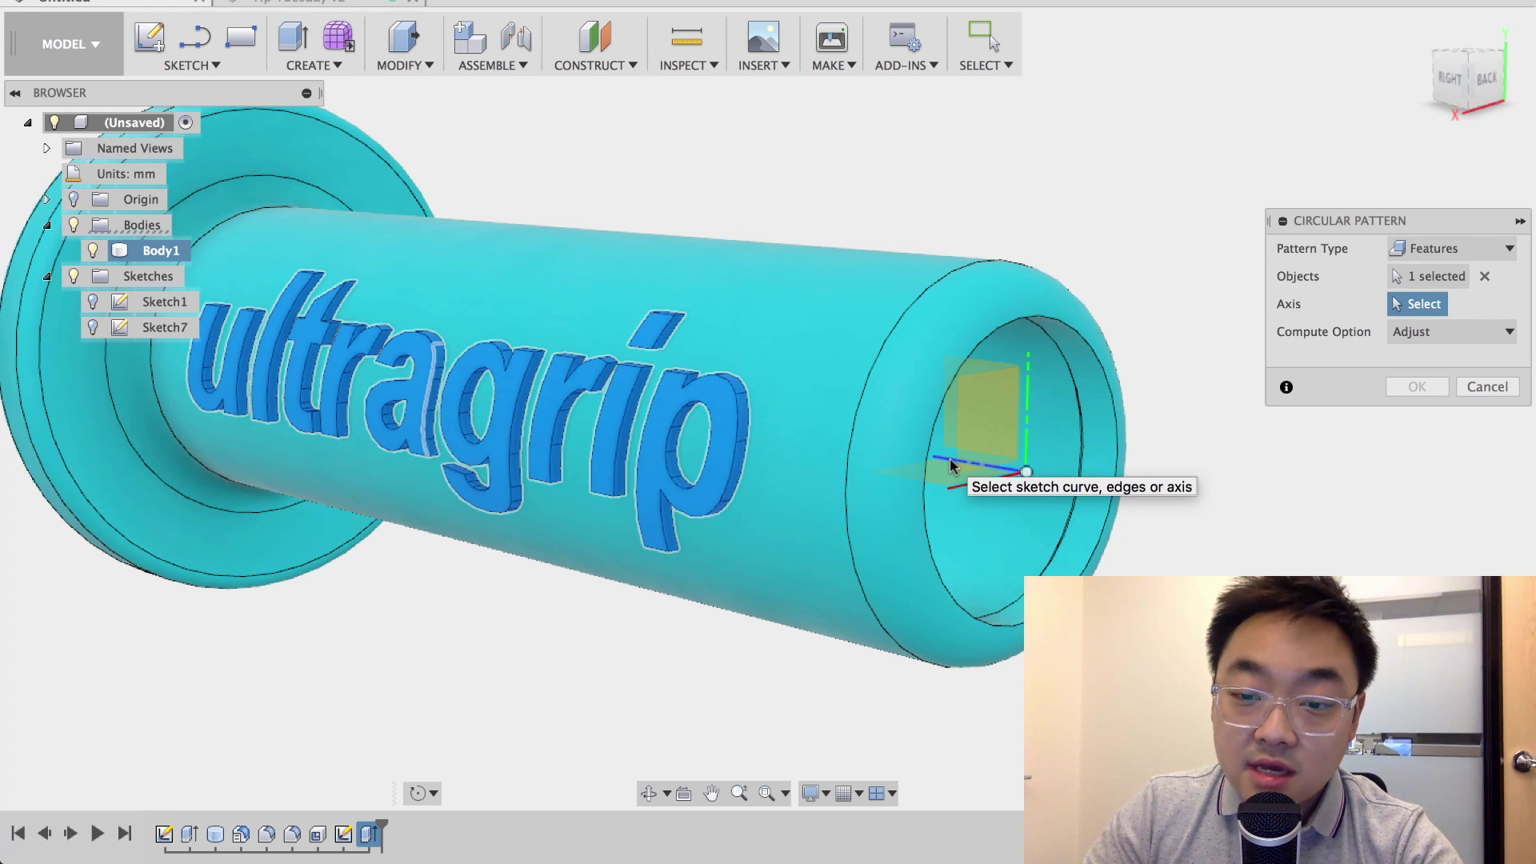
pyautogui.click(952, 466)
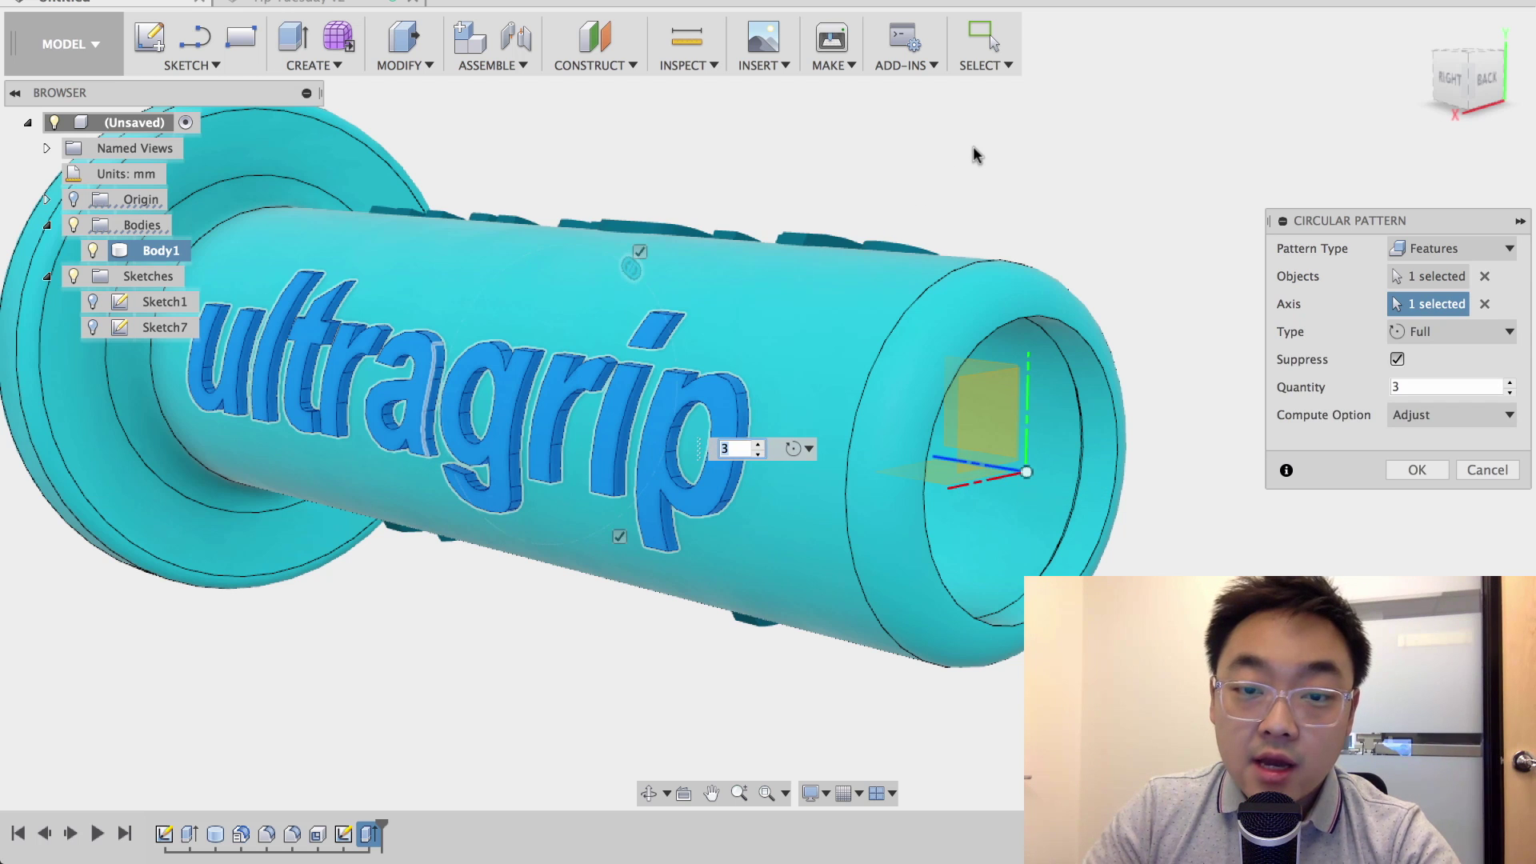
# Set the circular pattern's quantity to 6 and apply it to the raised text.
pyautogui.moveTo(974, 155)
pyautogui.keyDown('shift'); pyautogui.mouseDown(button='middle')
pyautogui.moveTo(919, 157)
pyautogui.moveTo(974, 168)
pyautogui.mouseUp(button='middle'); pyautogui.keyUp('shift')
pyautogui.click(1413, 387)
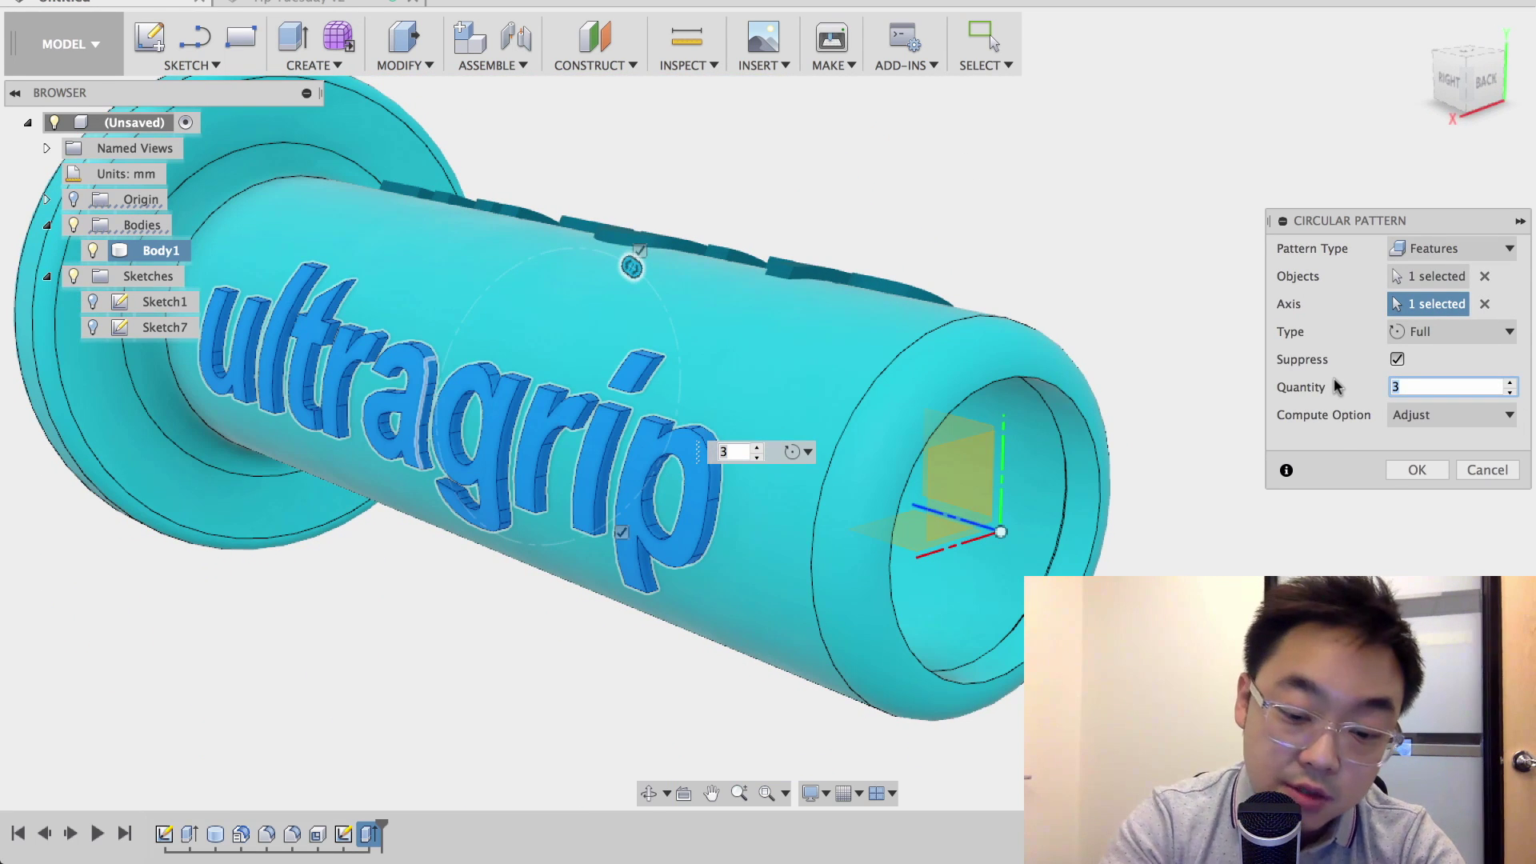
pyautogui.write('7')
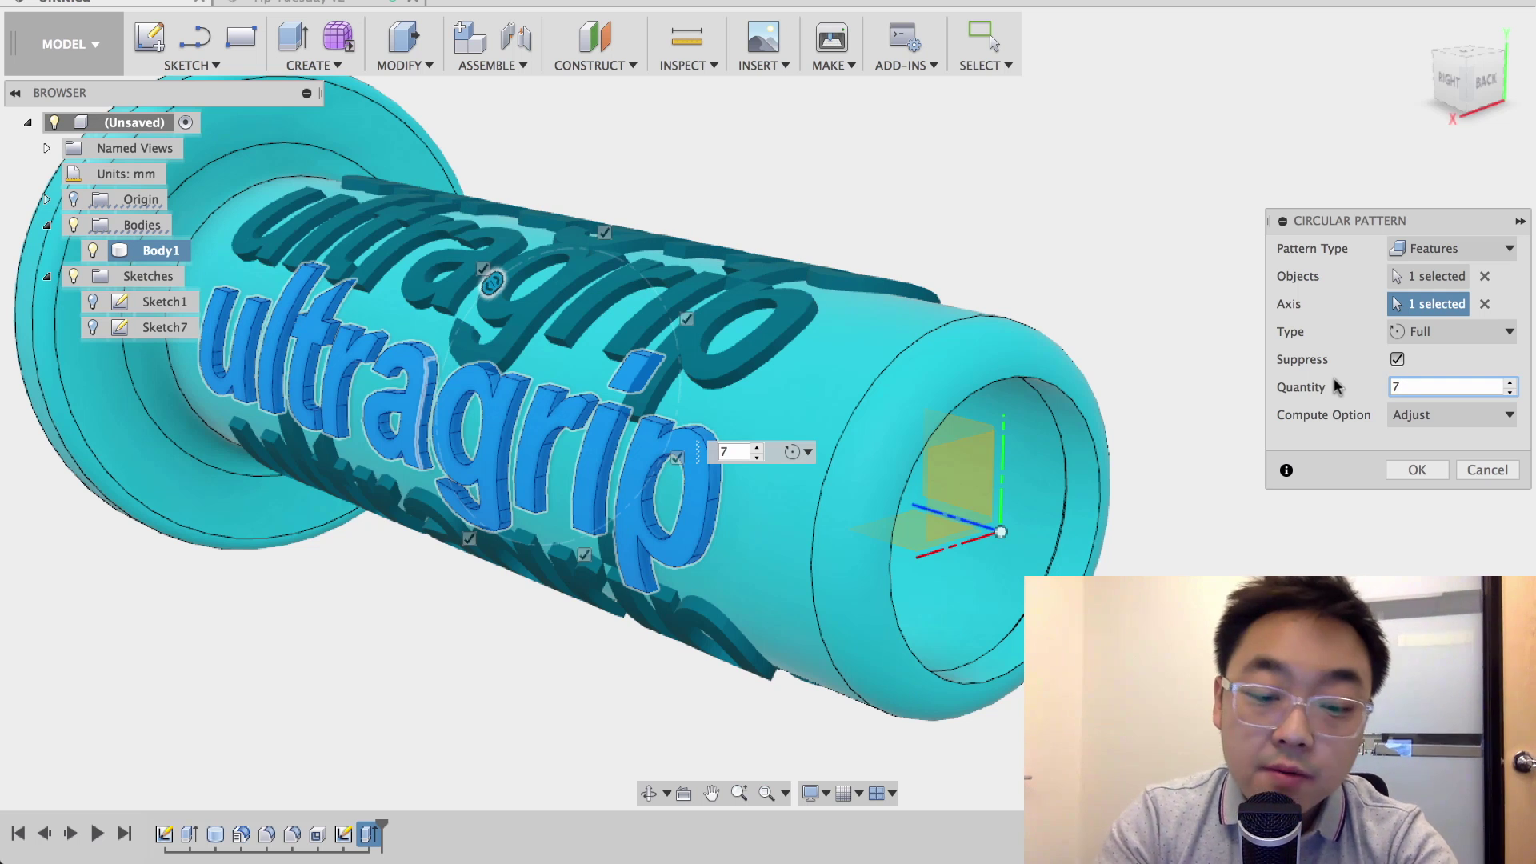
pyautogui.press('BackSpace')
pyautogui.write('6')
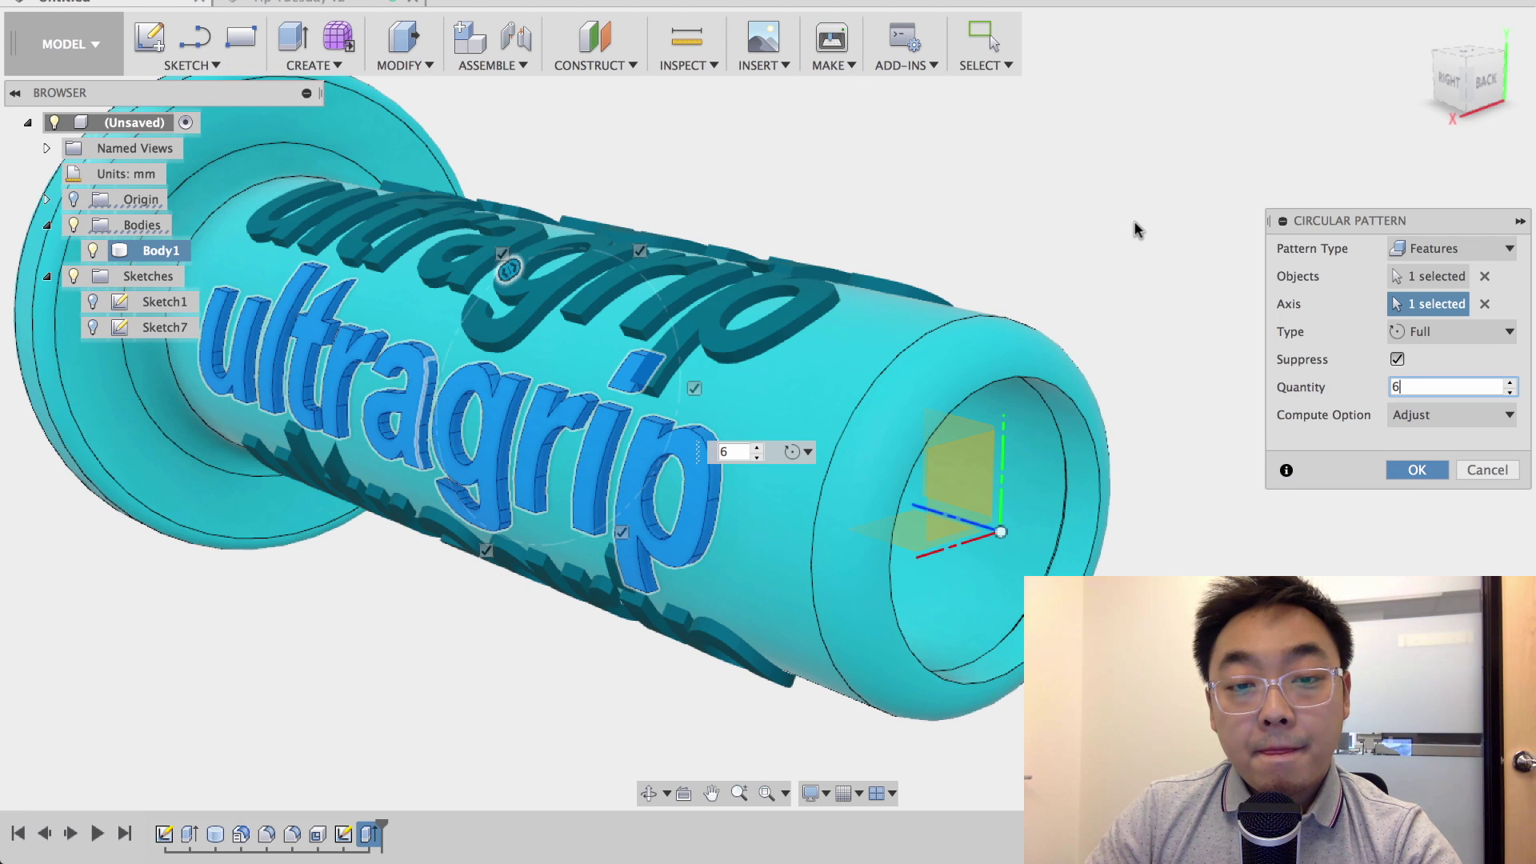
pyautogui.press('Return')
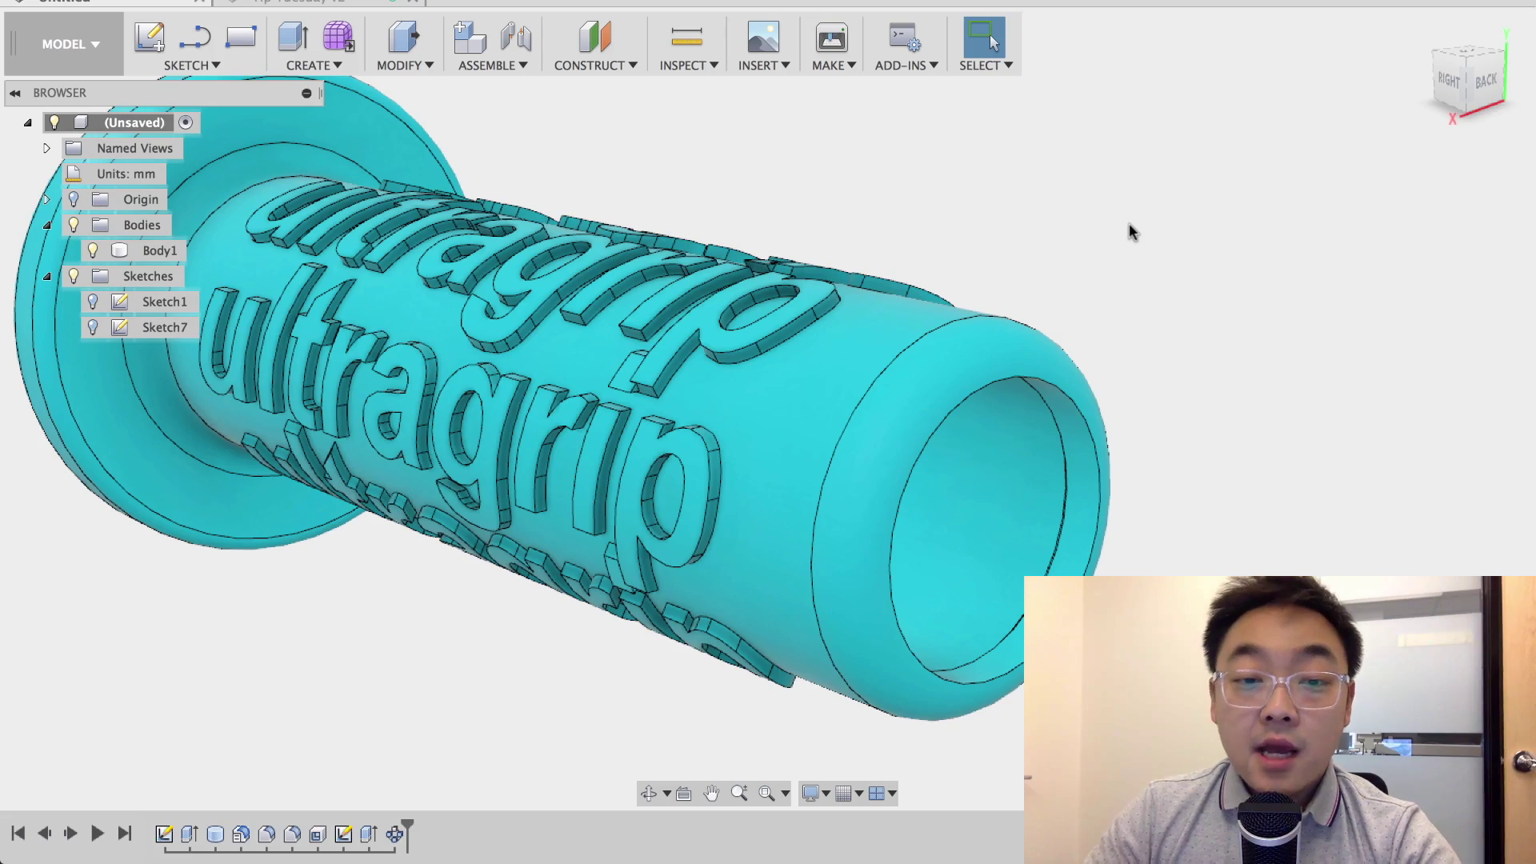
pyautogui.scroll(-3, 1131, 224)
pyautogui.keyDown('shift'); pyautogui.moveTo(1116, 236); pyautogui.dragTo(1150, 305, button='middle'); pyautogui.keyUp('shift')
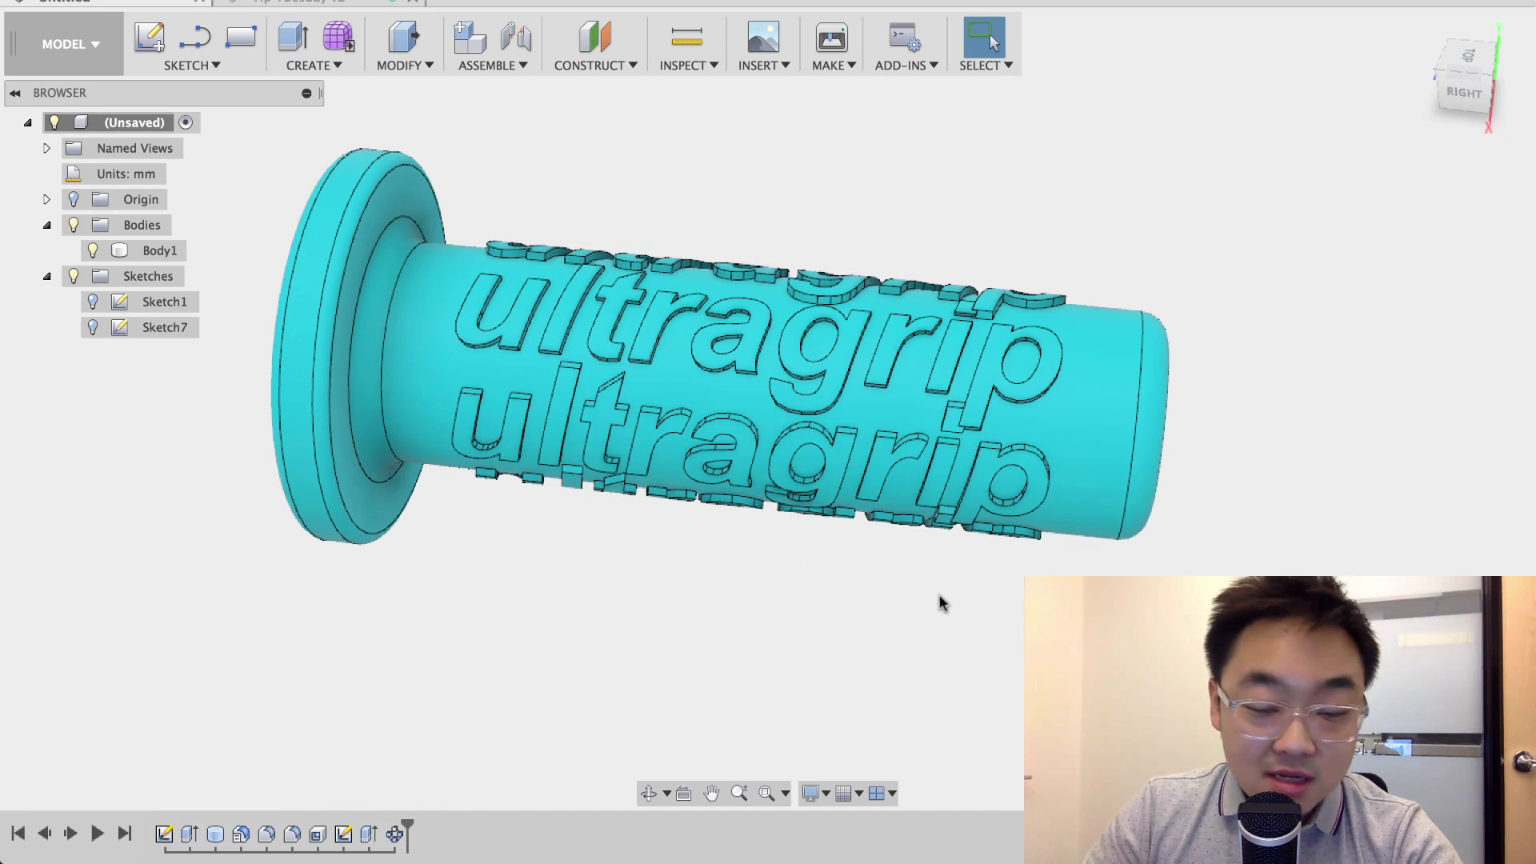
pyautogui.keyDown('shift'); pyautogui.moveTo(939, 603); pyautogui.dragTo(872, 554, button='middle'); pyautogui.keyUp('shift')
pyautogui.scroll(3, 747, 524)
pyautogui.moveTo(747, 524); pyautogui.dragTo(762, 615, button='middle')
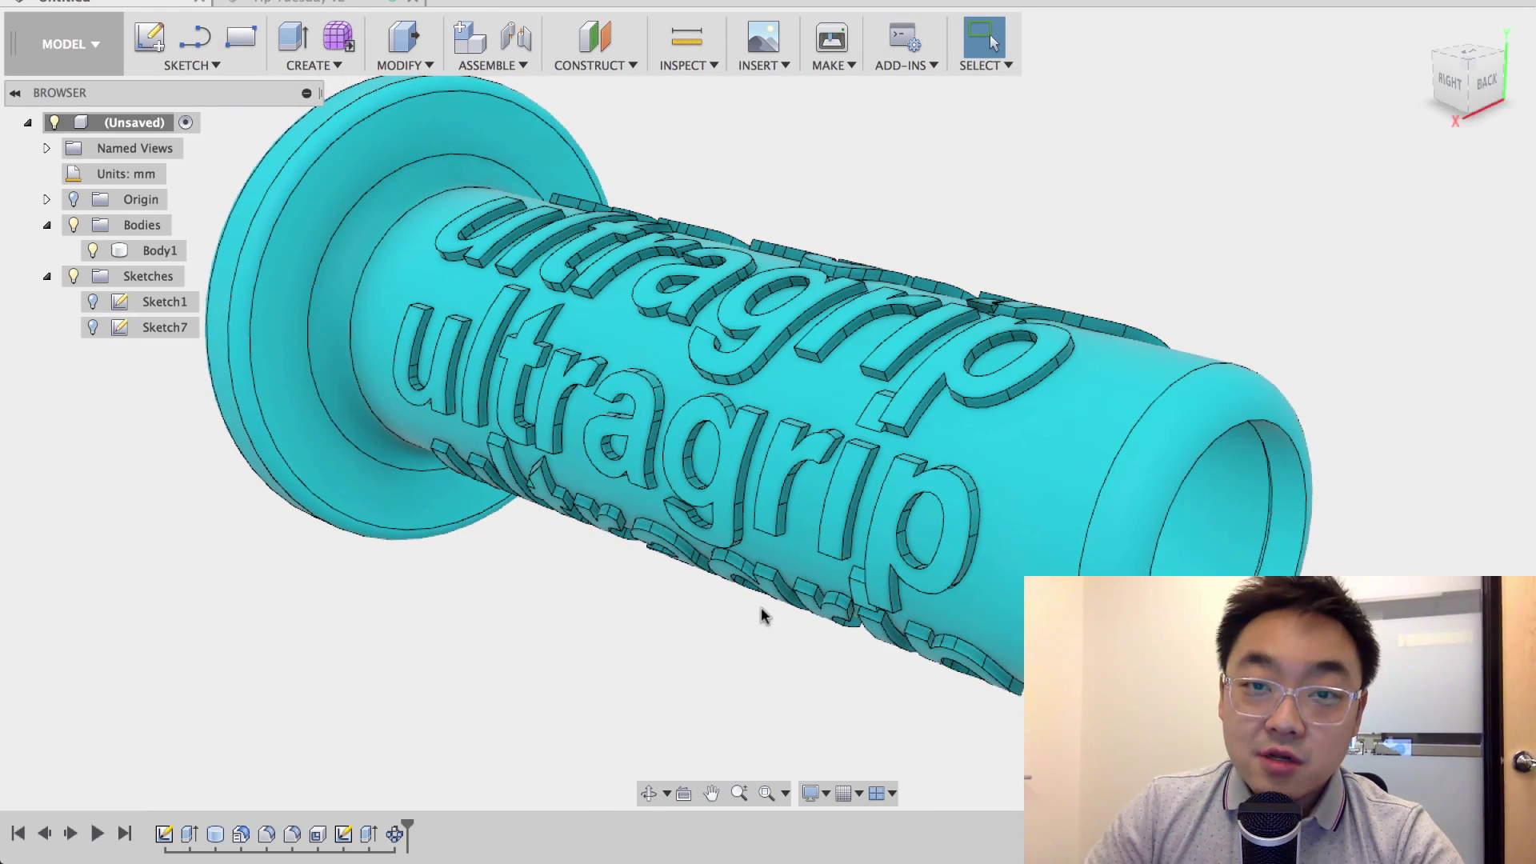